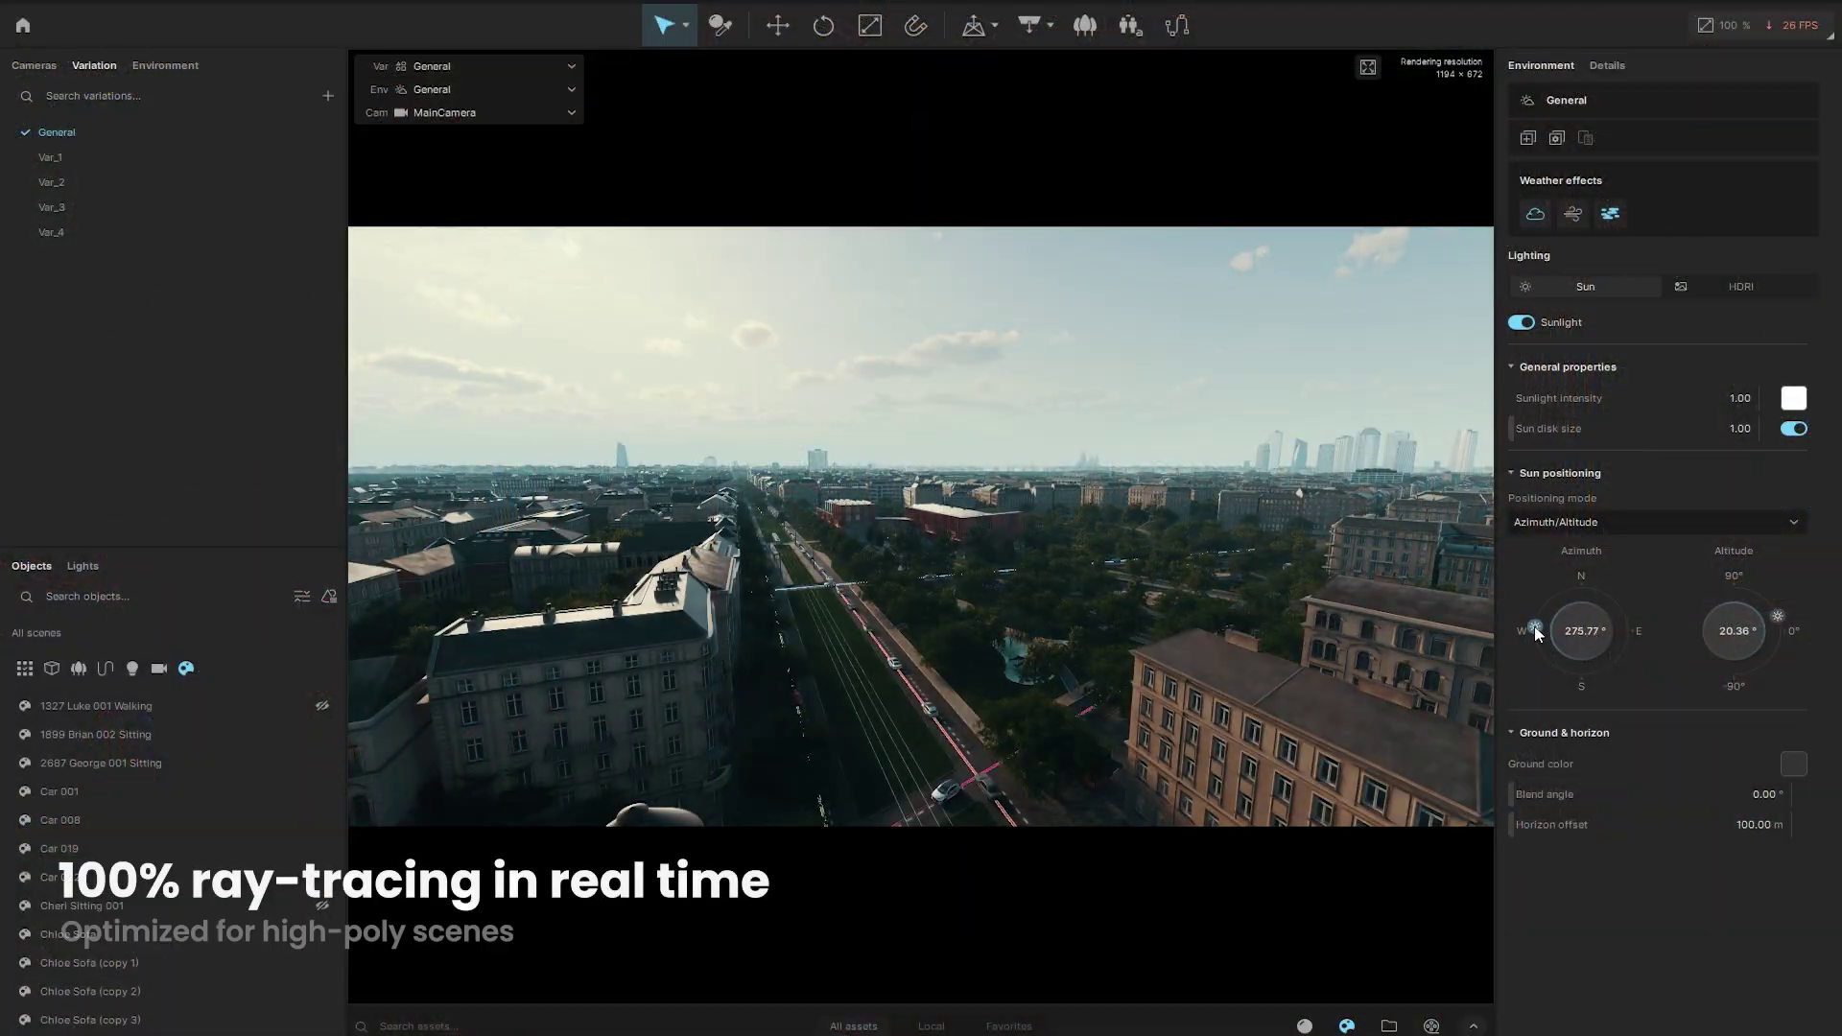
Swing the sun further west and lower it toward the horizon, then rotate the HDRI sky.
{"action": "left_click_drag", "start_coordinate": [1536, 633], "coordinate": [1619, 619]}
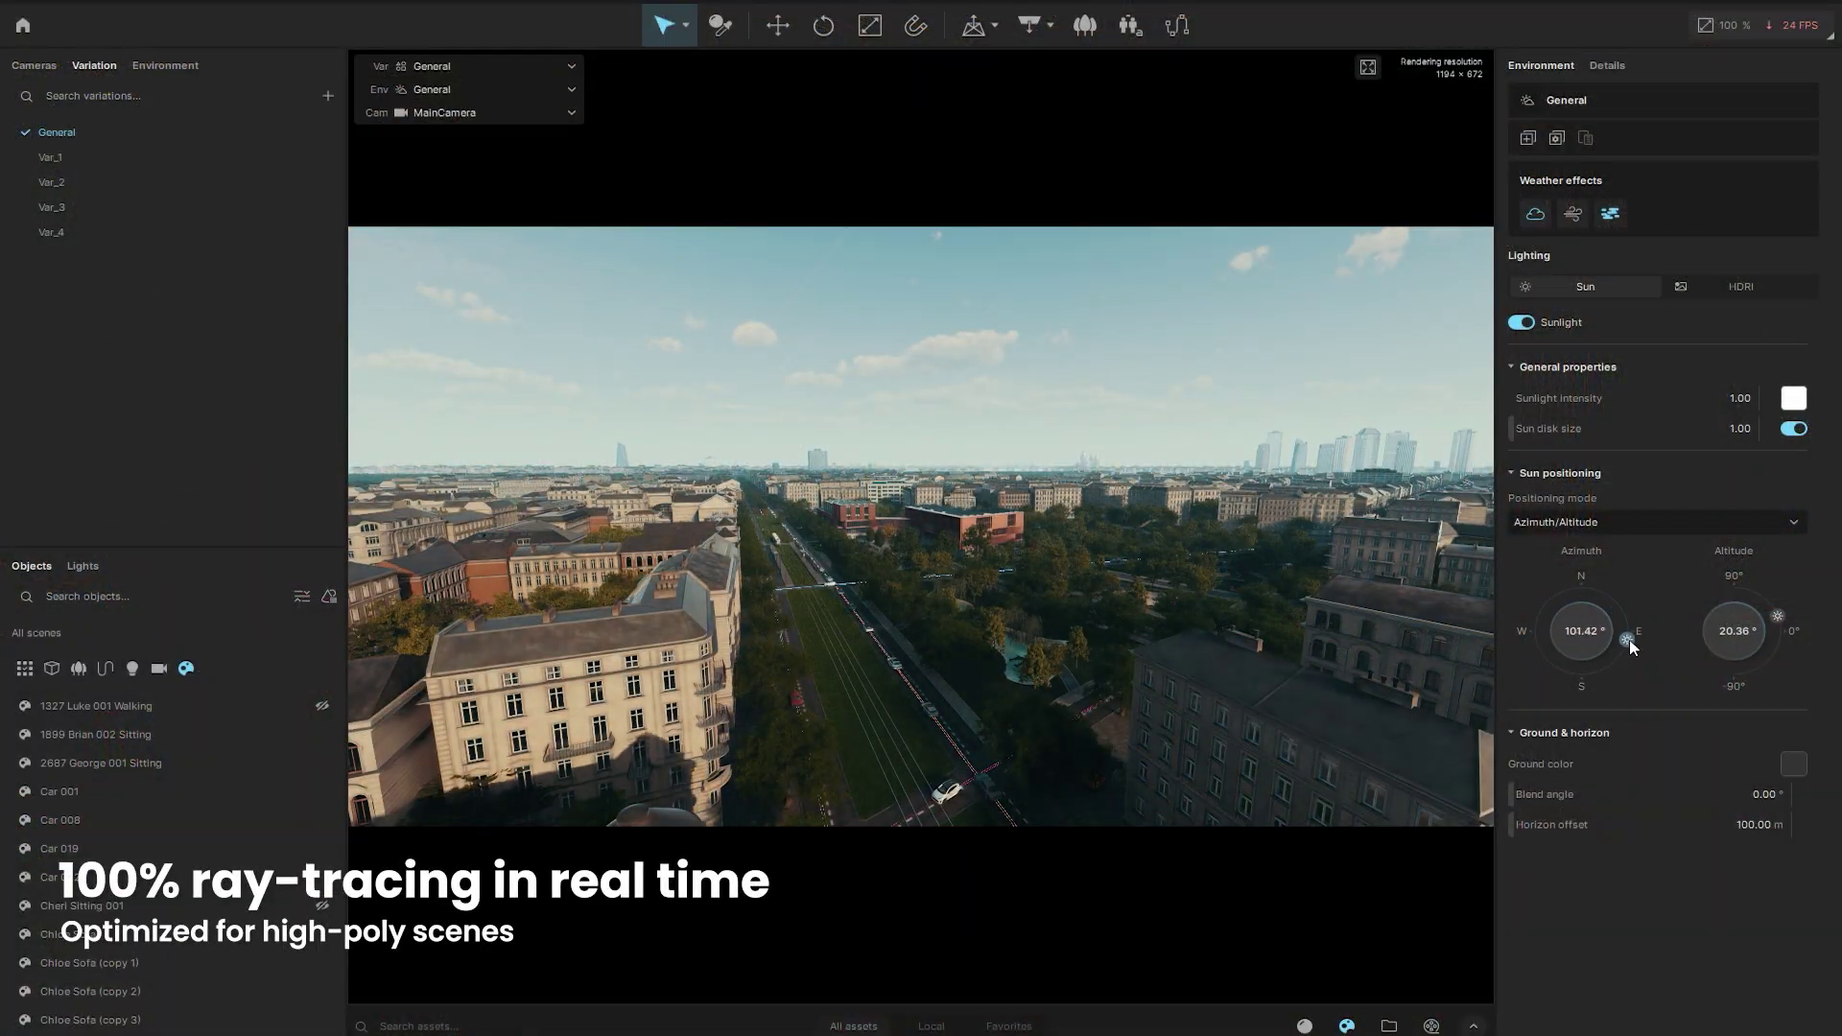
{"action": "left_click_drag", "start_coordinate": [1585, 687], "coordinate": [1557, 682]}
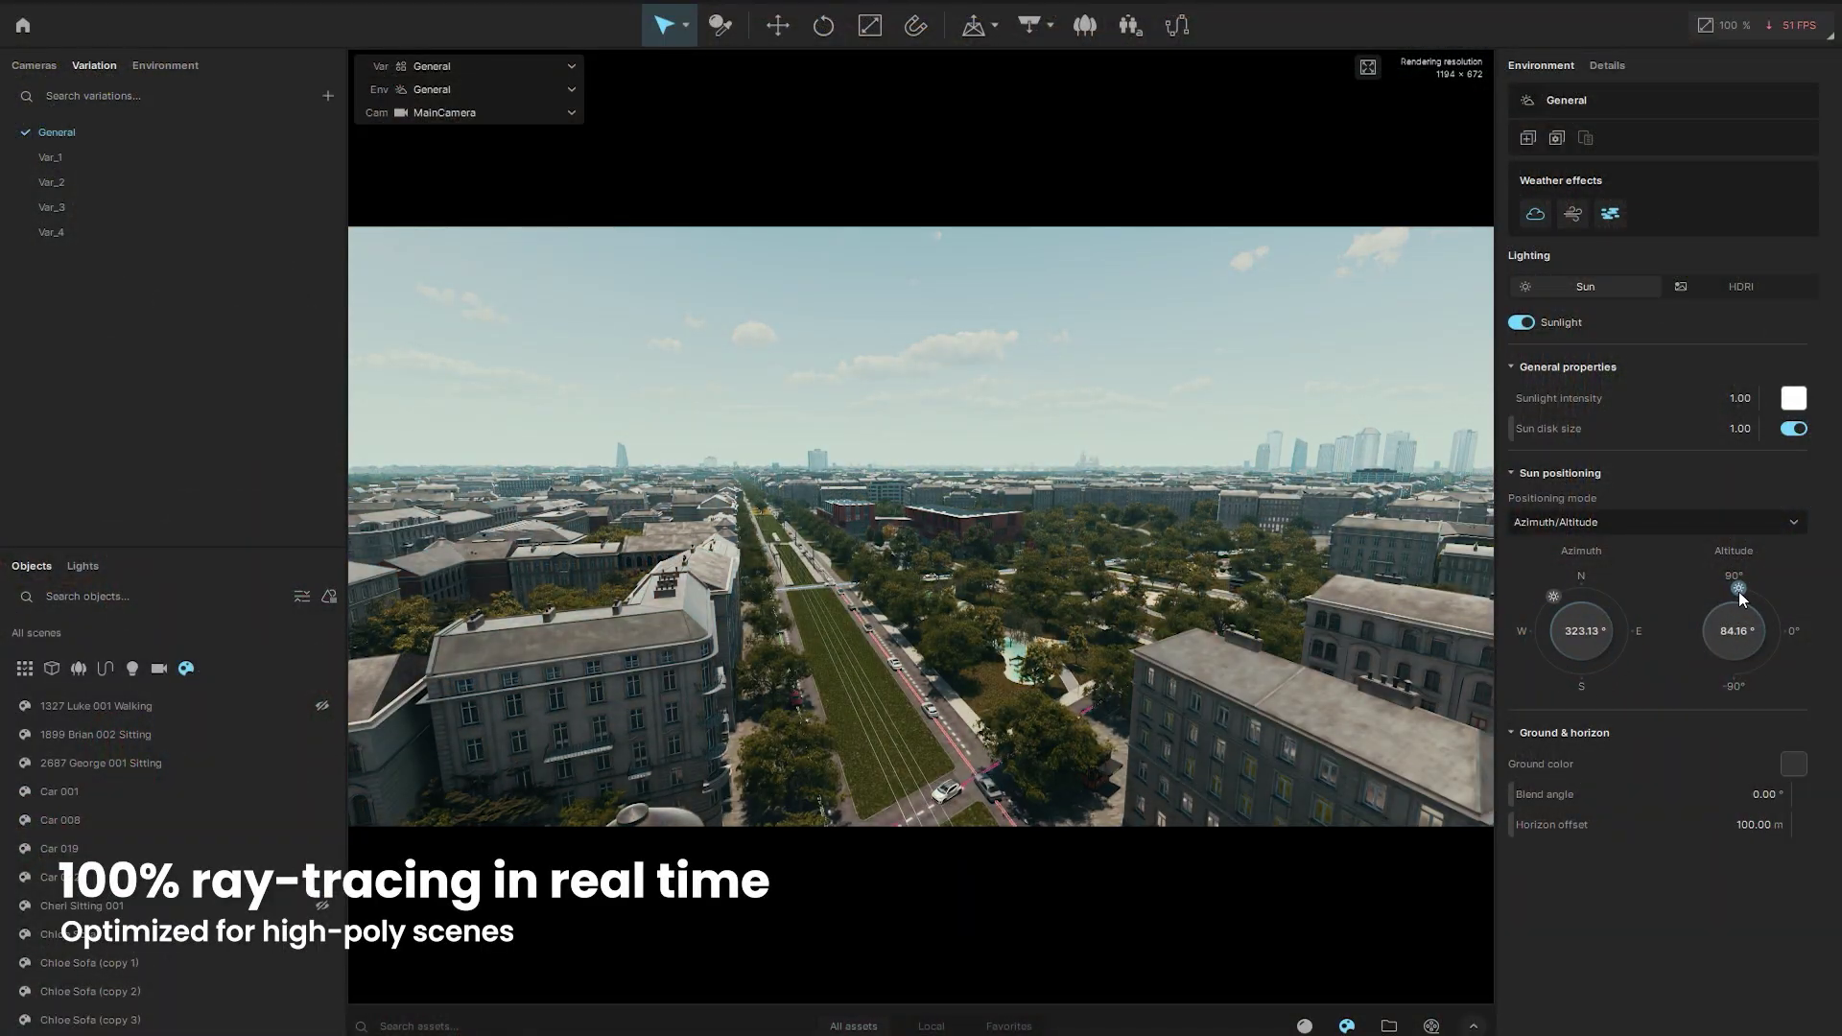
{"action": "left_click_drag", "start_coordinate": [1743, 599], "coordinate": [1767, 629]}
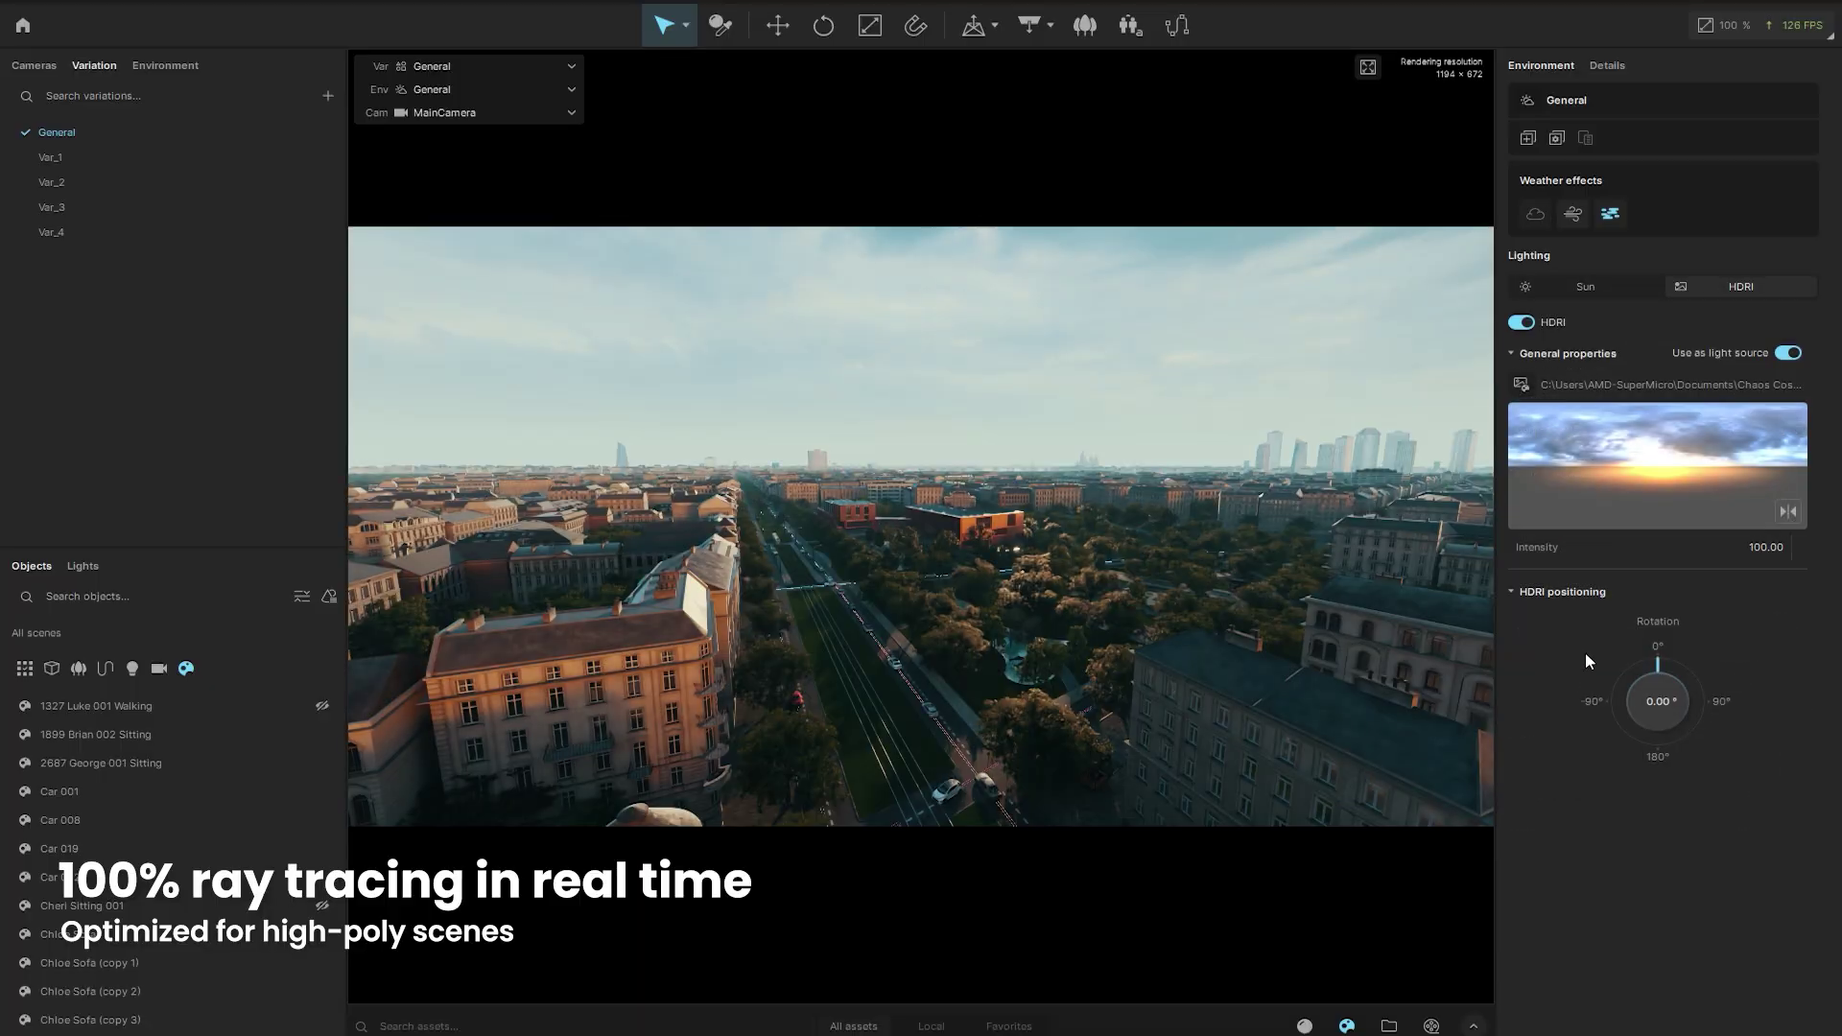
{"action": "left_click_drag", "start_coordinate": [1671, 671], "coordinate": [1696, 728]}
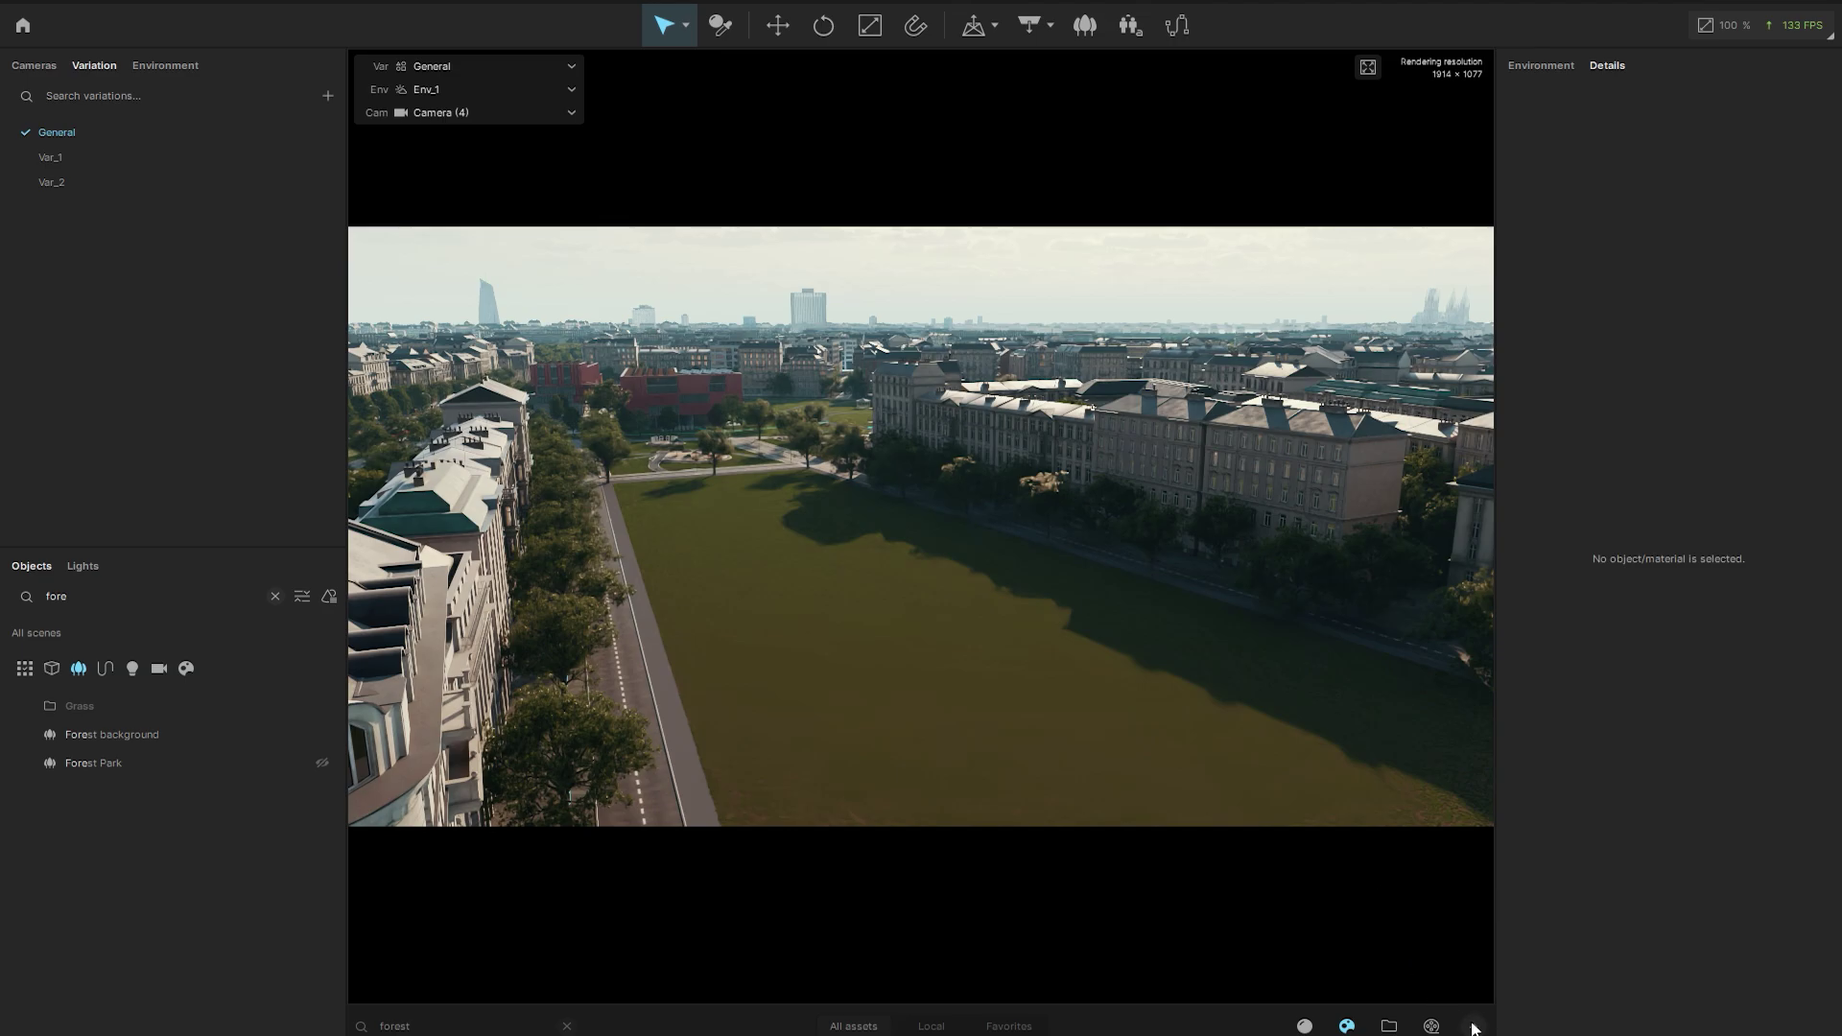
Place Forest 001 from the forest asset results onto the empty park lawn.
{"action": "left_click", "coordinate": [1472, 1025]}
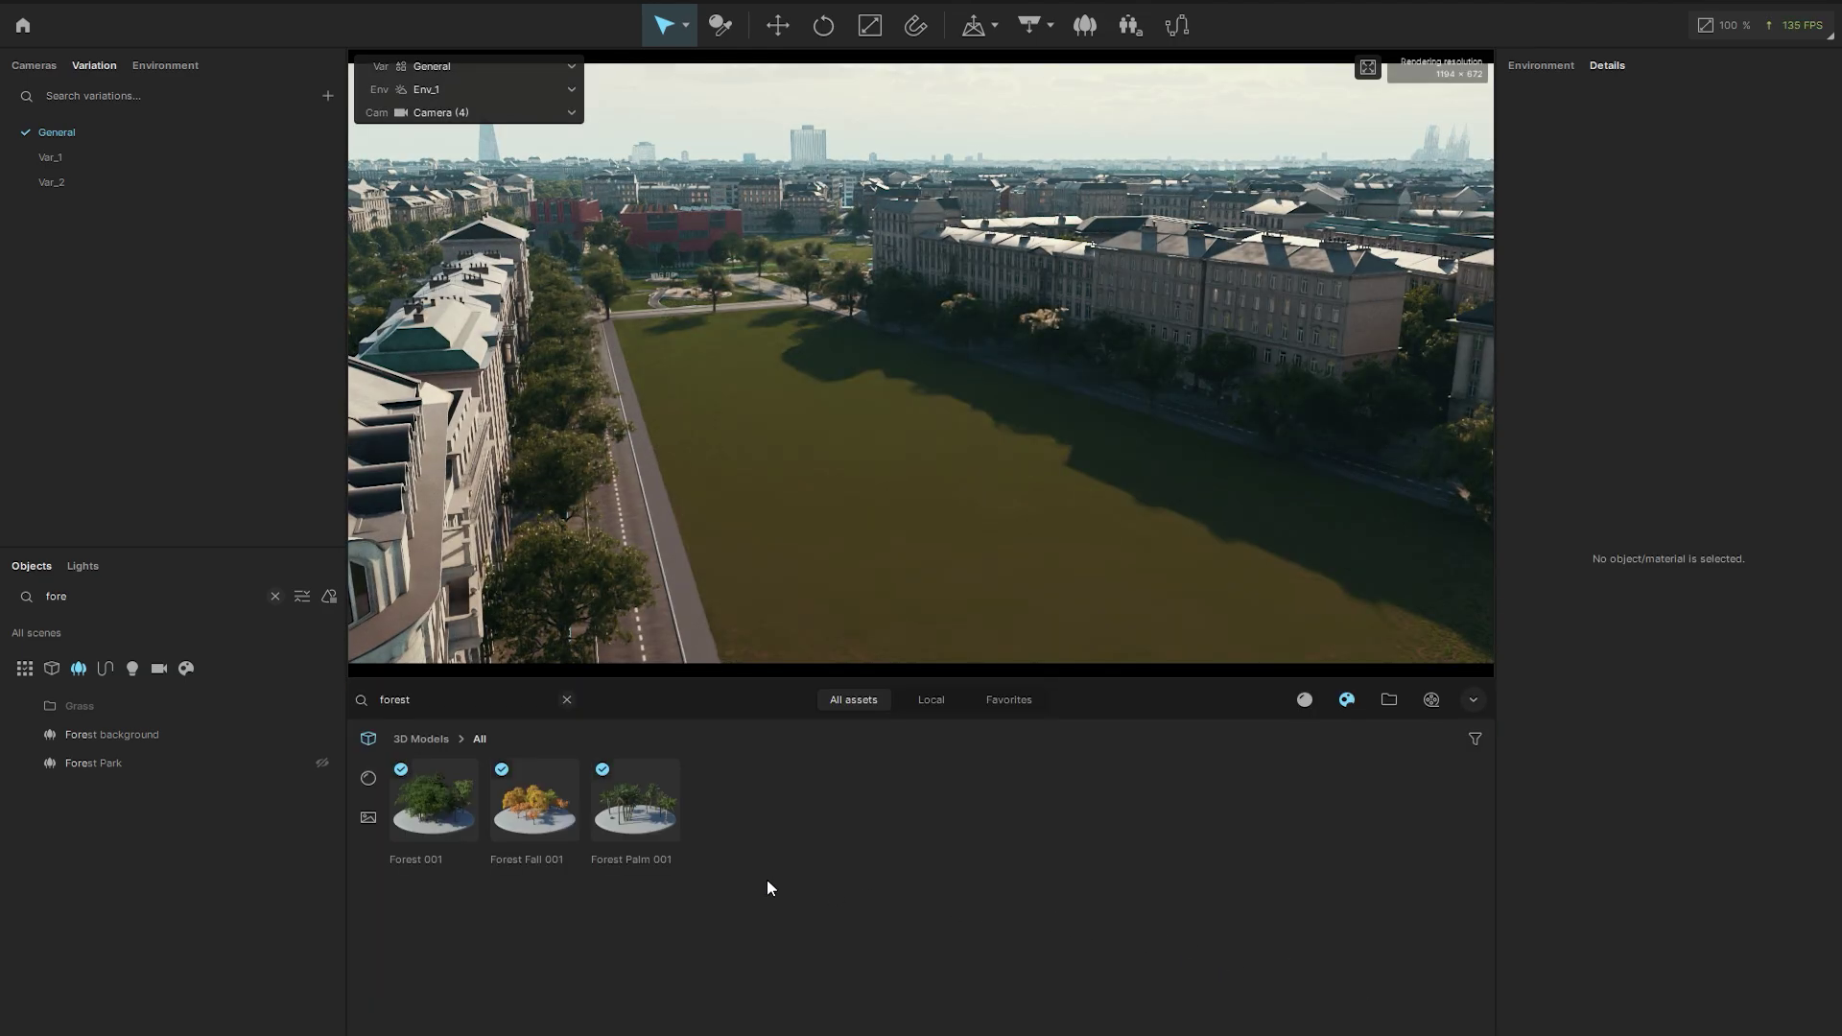
{"action": "left_click", "coordinate": [922, 584]}
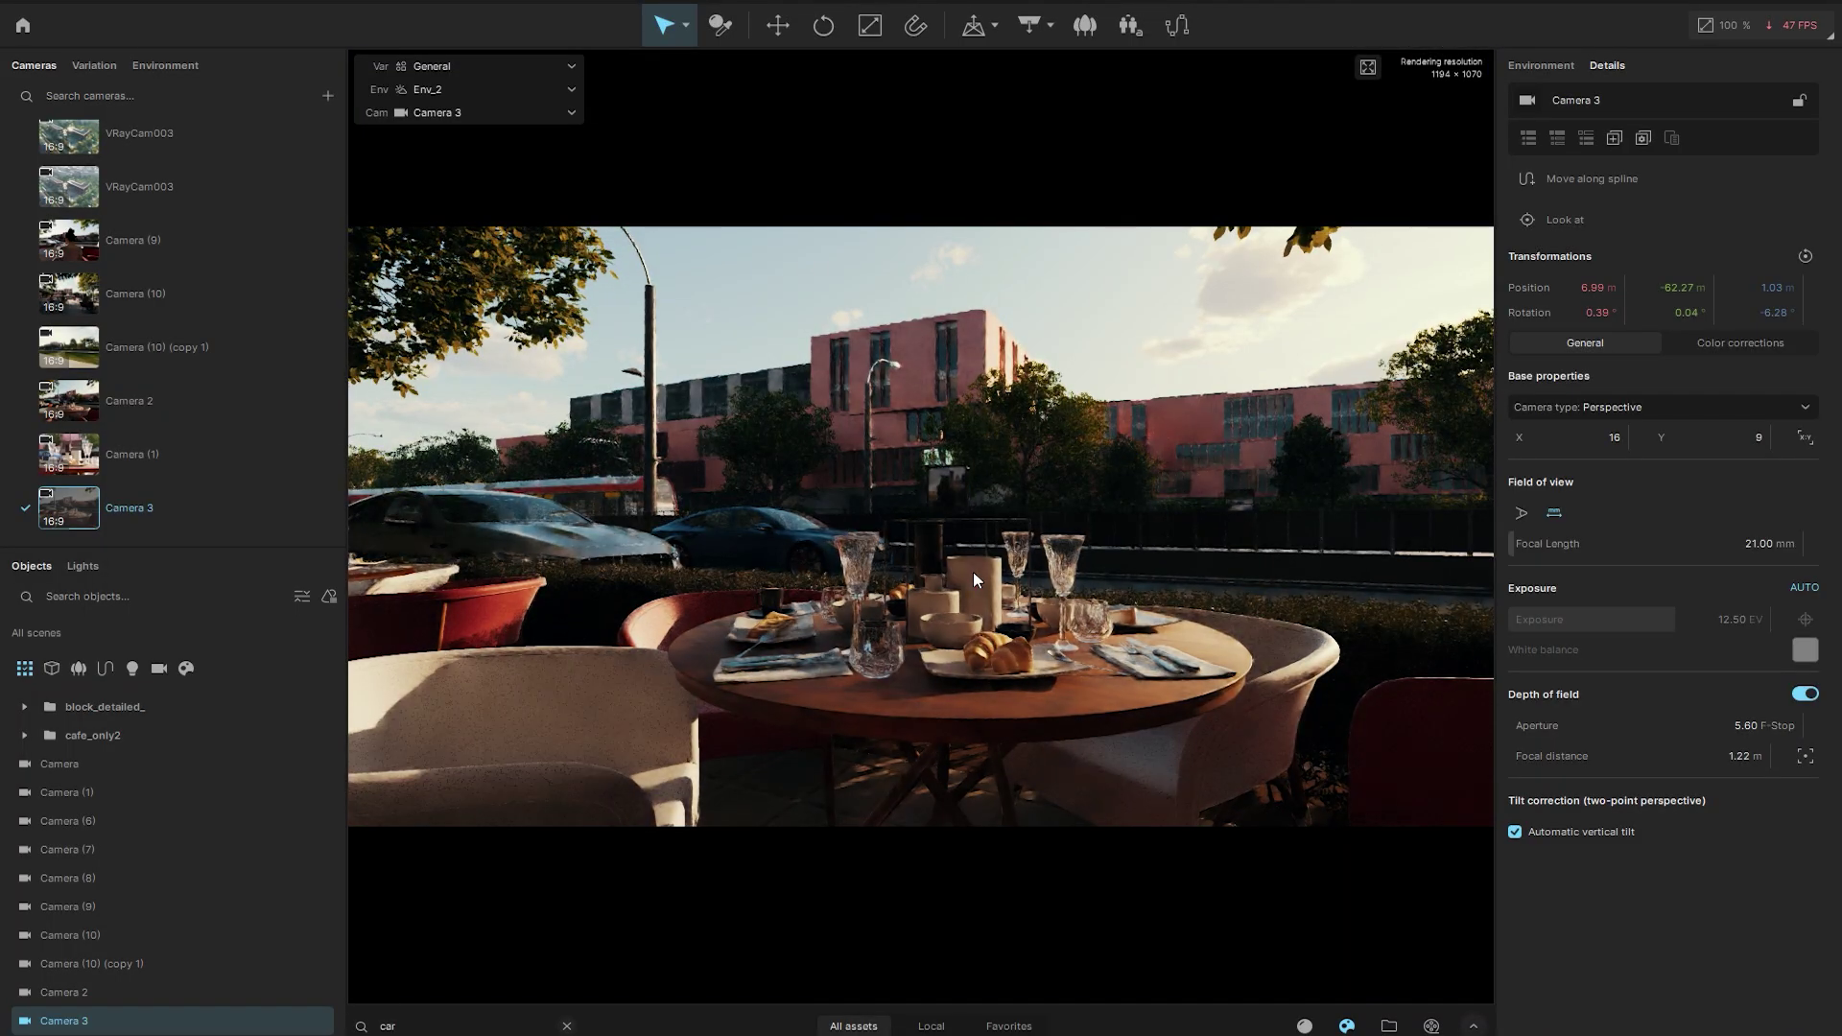
Apply an 80 mm focal length to Camera 3 and switch exposure from AUTO to manual.
{"action": "key", "text": "Return"}
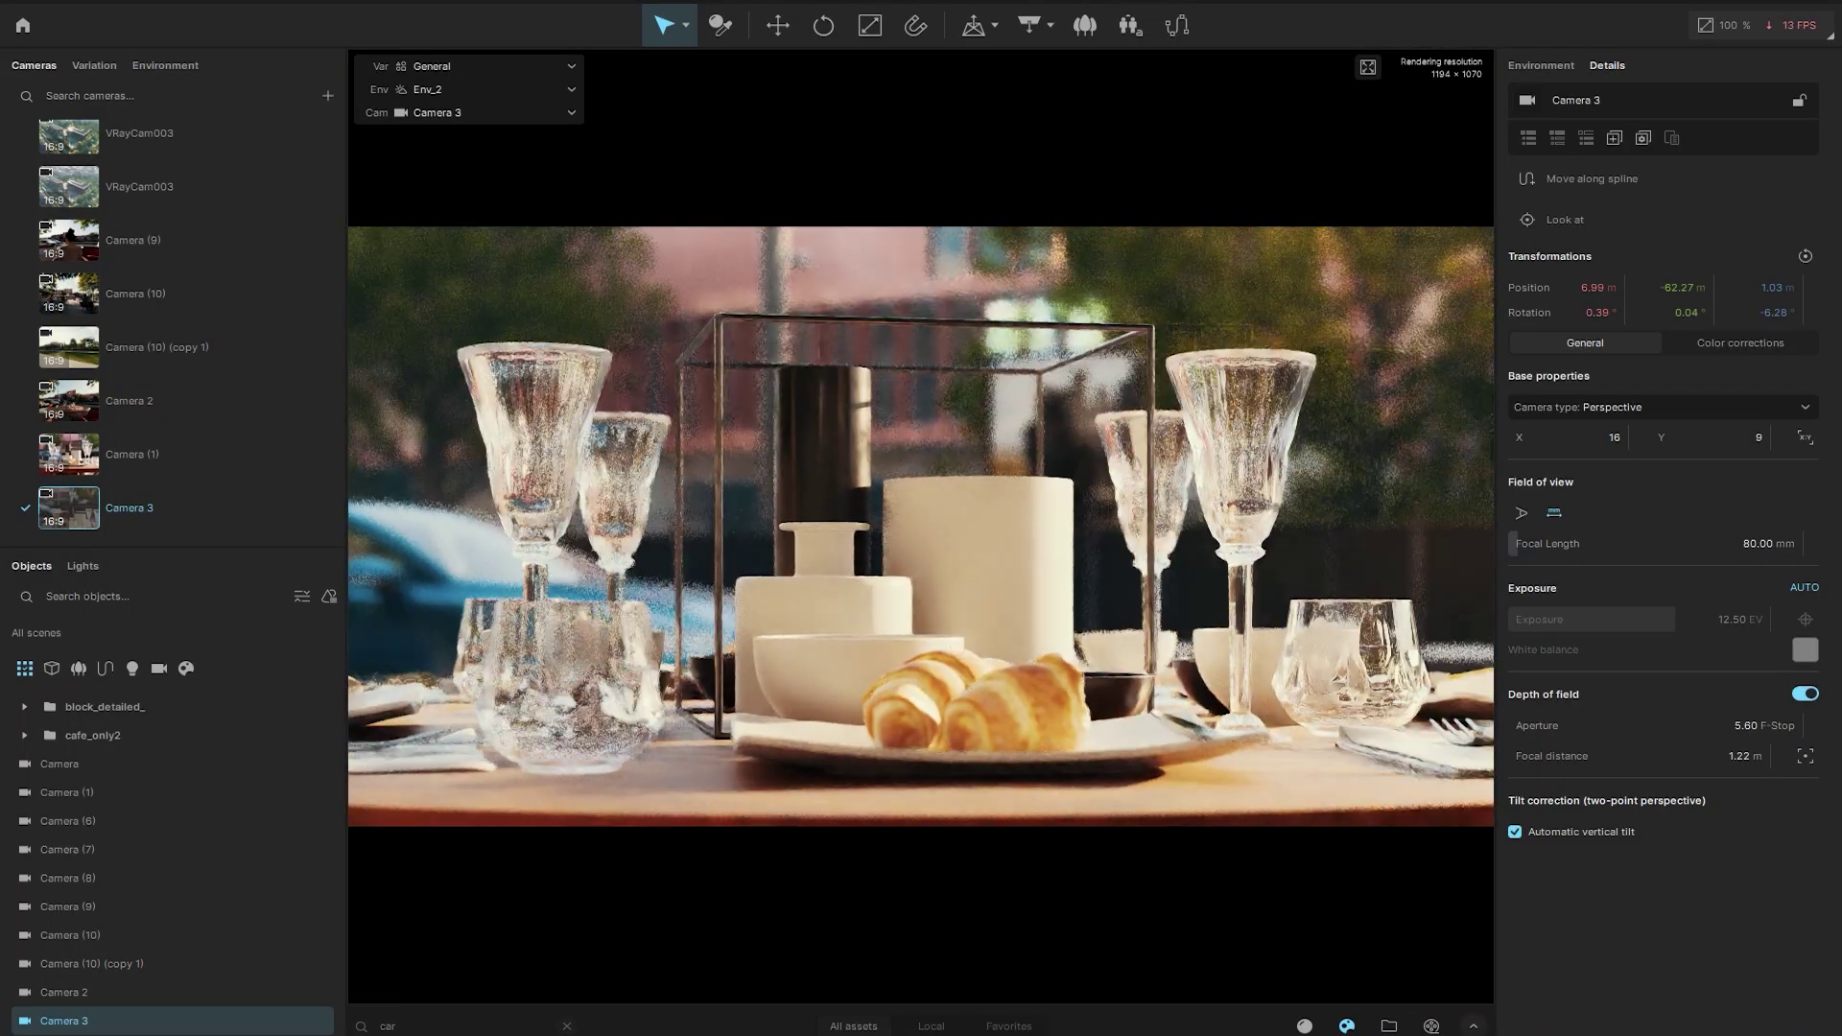
{"action": "left_click", "coordinate": [1804, 588]}
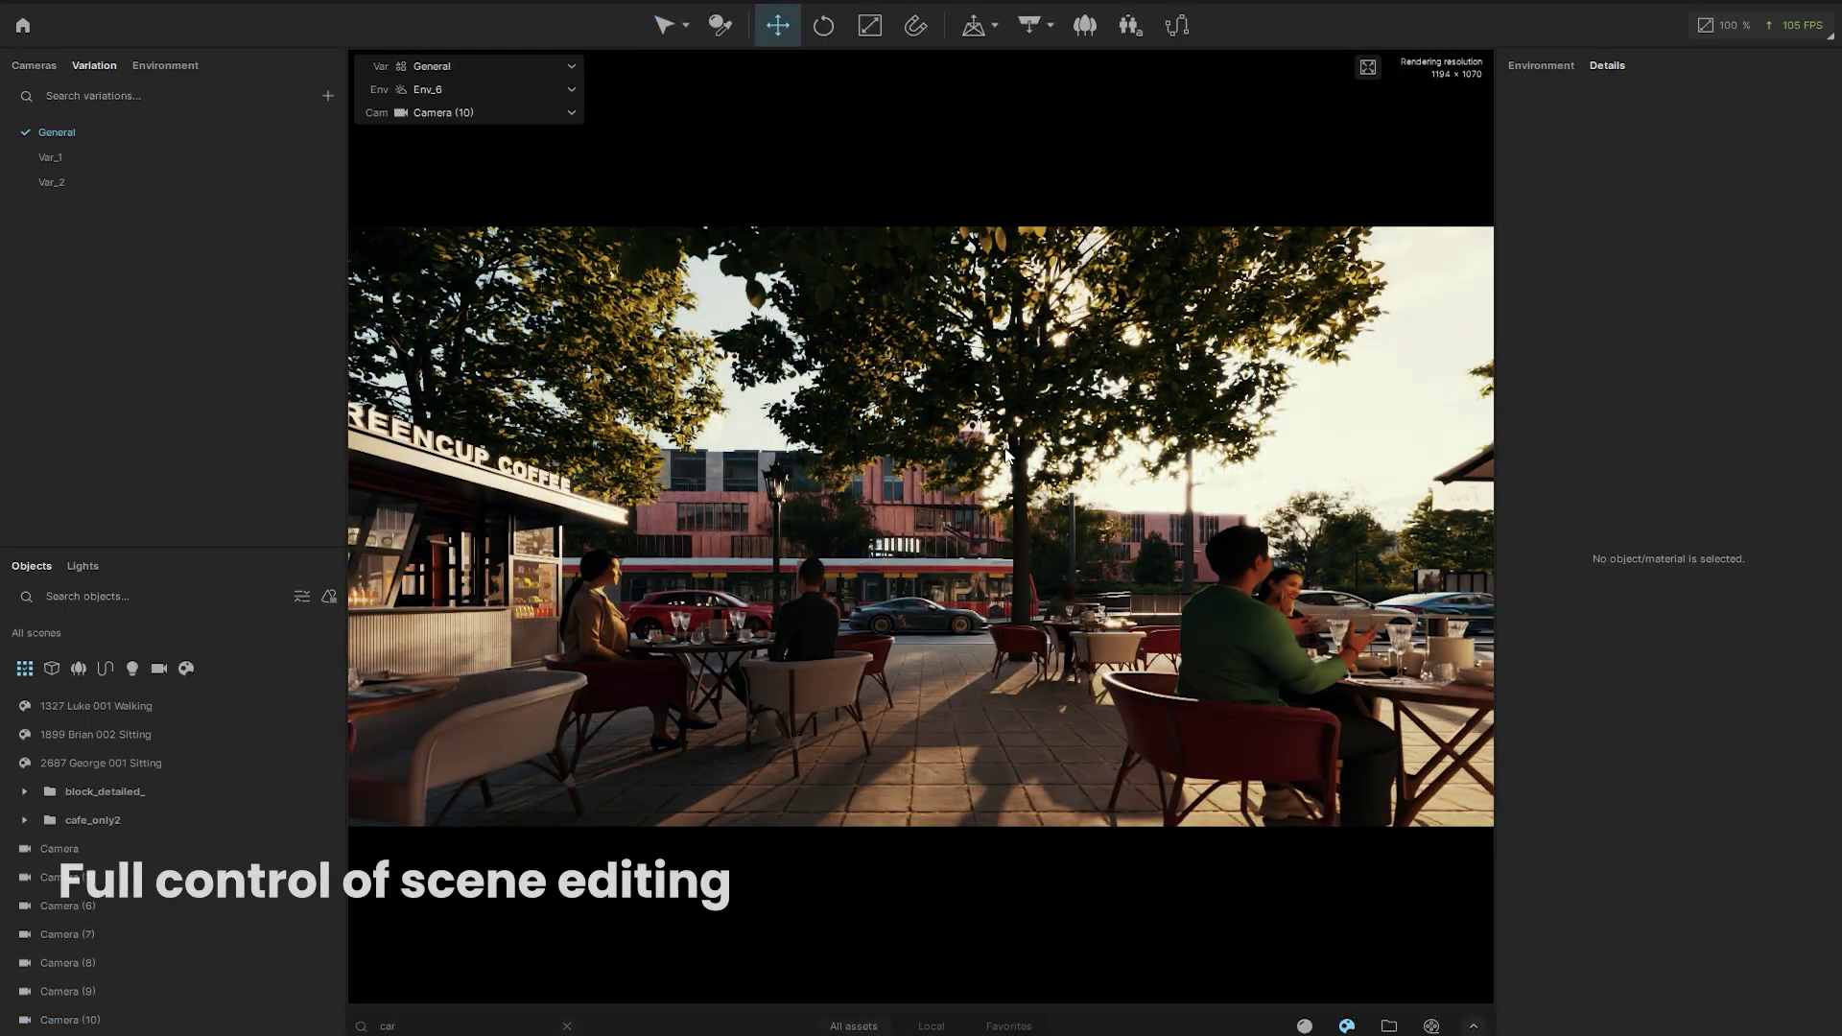
Move the Hornbeam tree to the right, then select the table bowl and open render settings.
{"action": "left_click", "coordinate": [1017, 422]}
{"action": "left_click_drag", "start_coordinate": [977, 671], "coordinate": [1204, 669]}
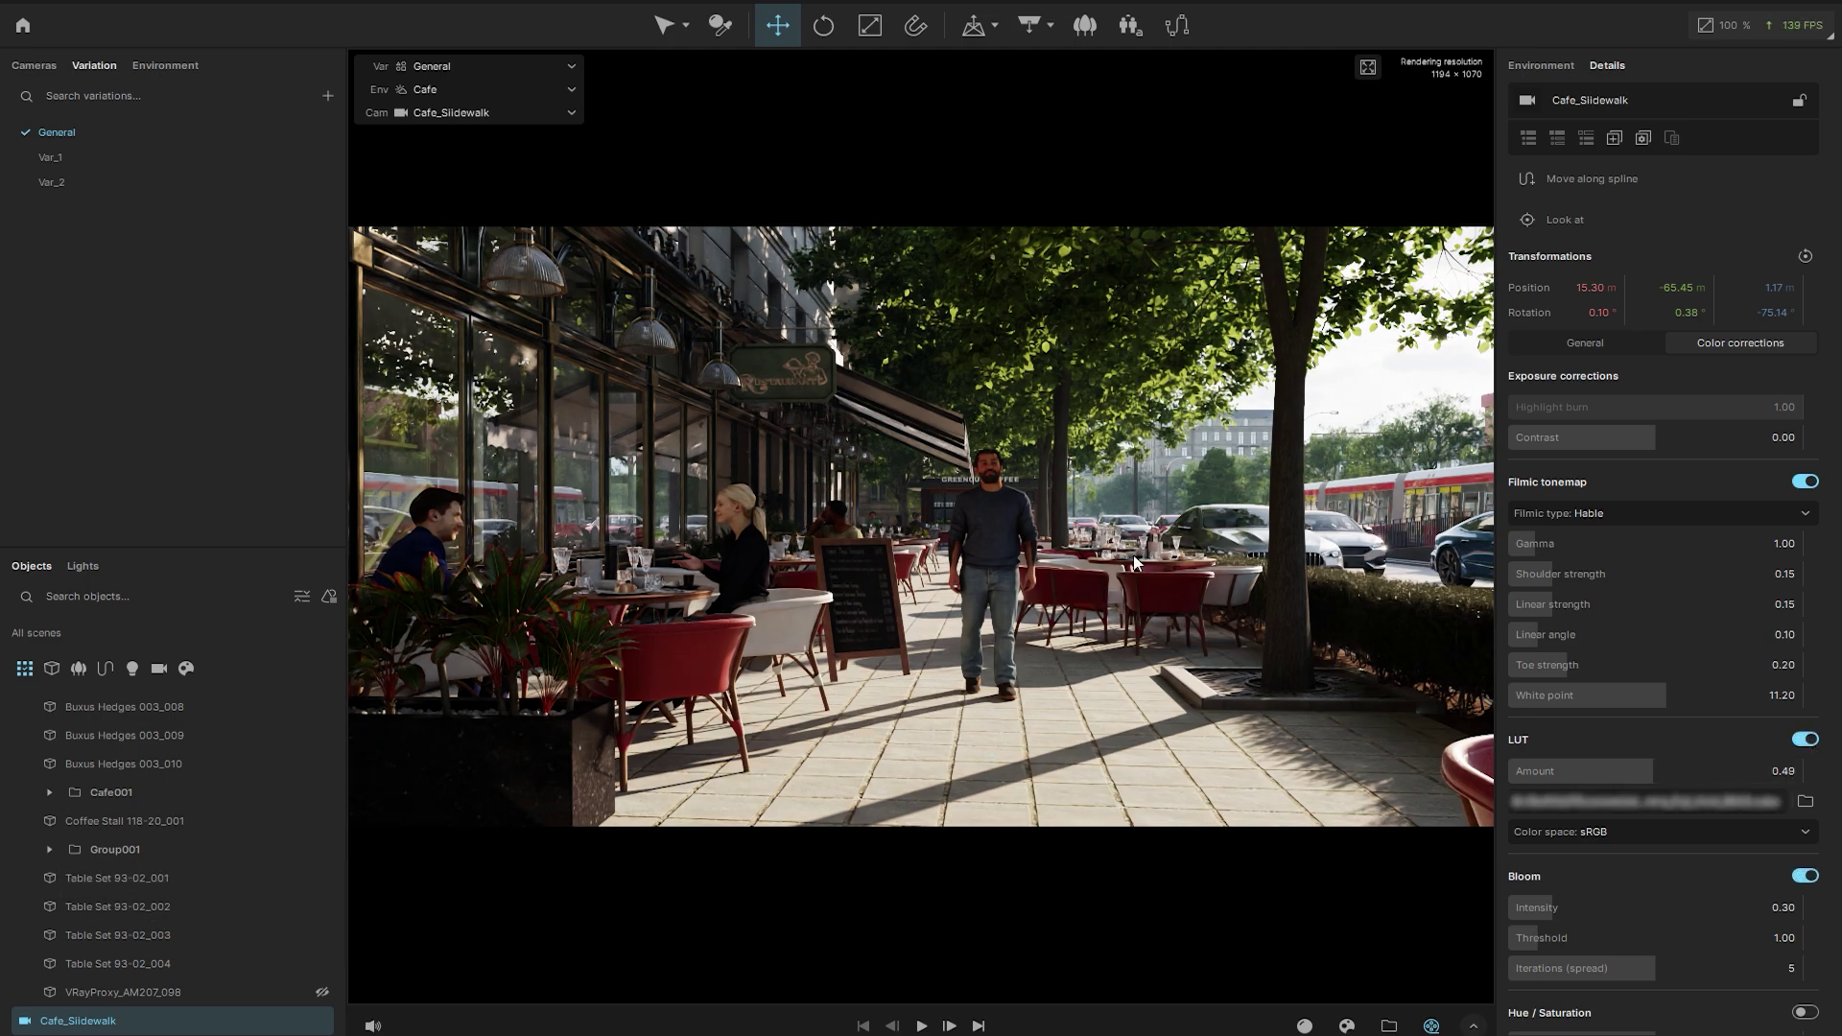
{"action": "left_click", "coordinate": [1134, 561]}
{"action": "key", "text": "w"}
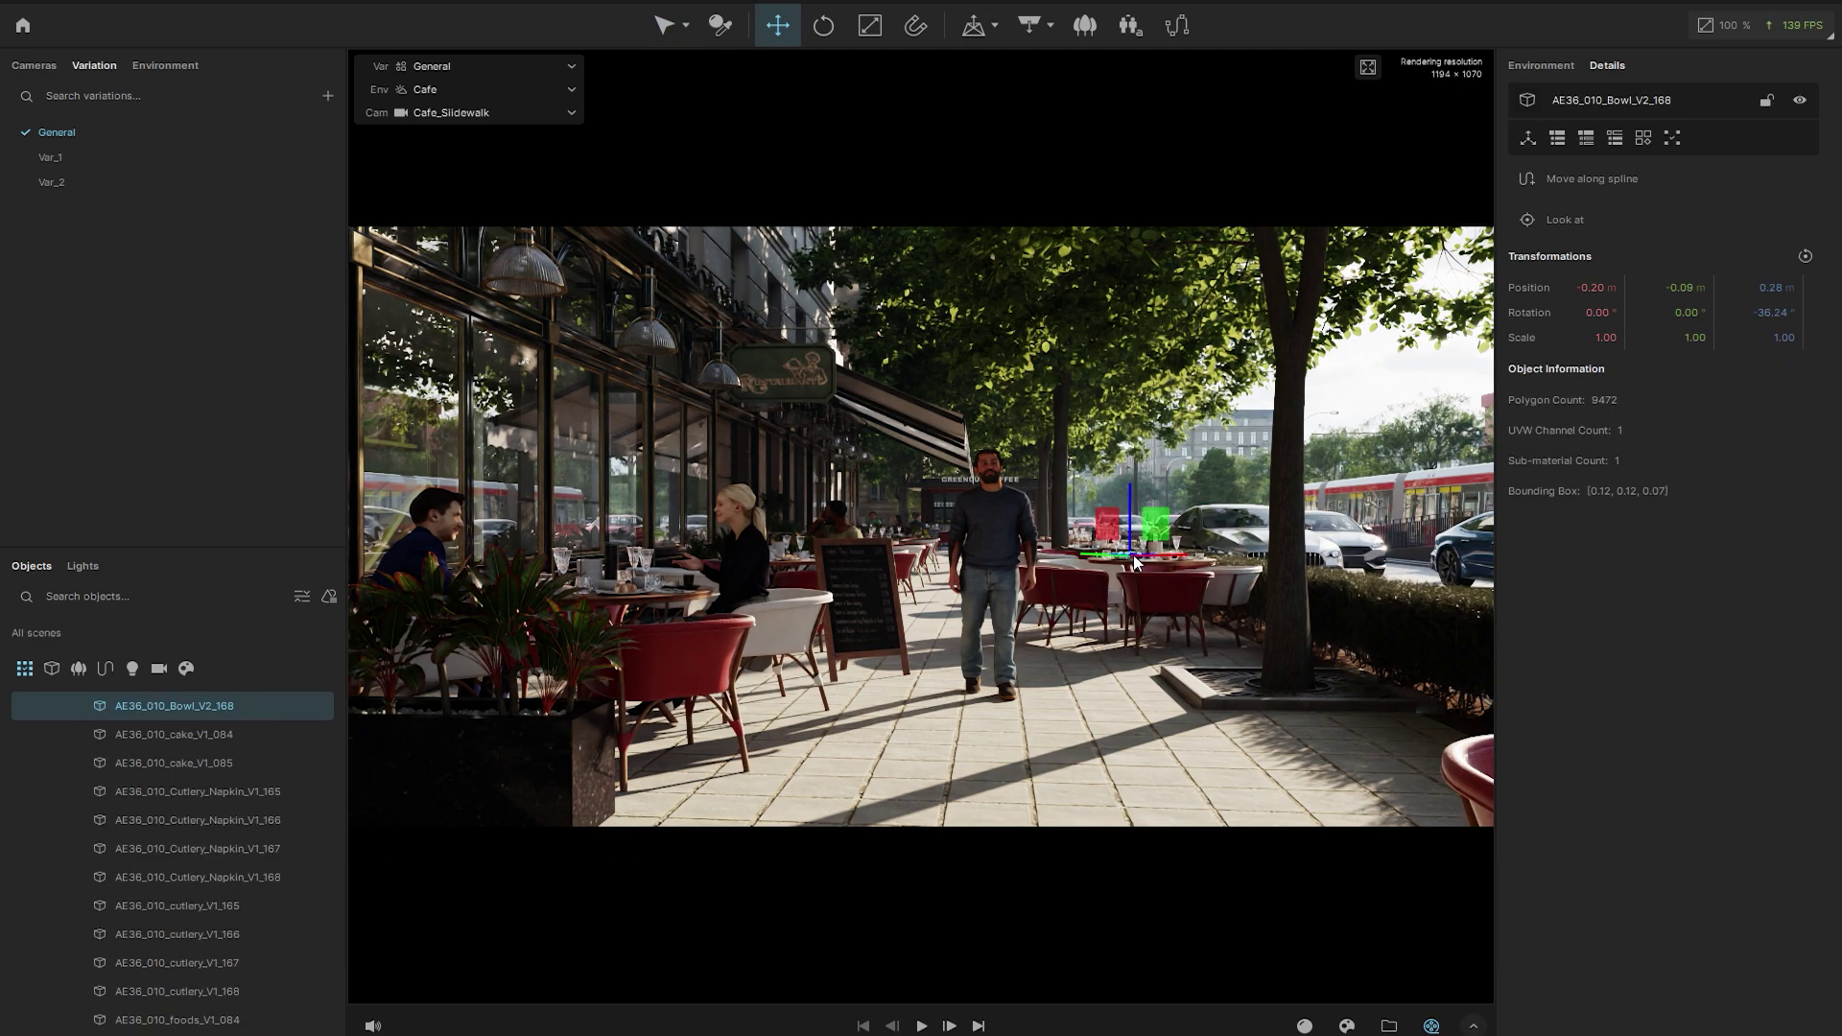
{"action": "key", "text": "ctrl+r"}
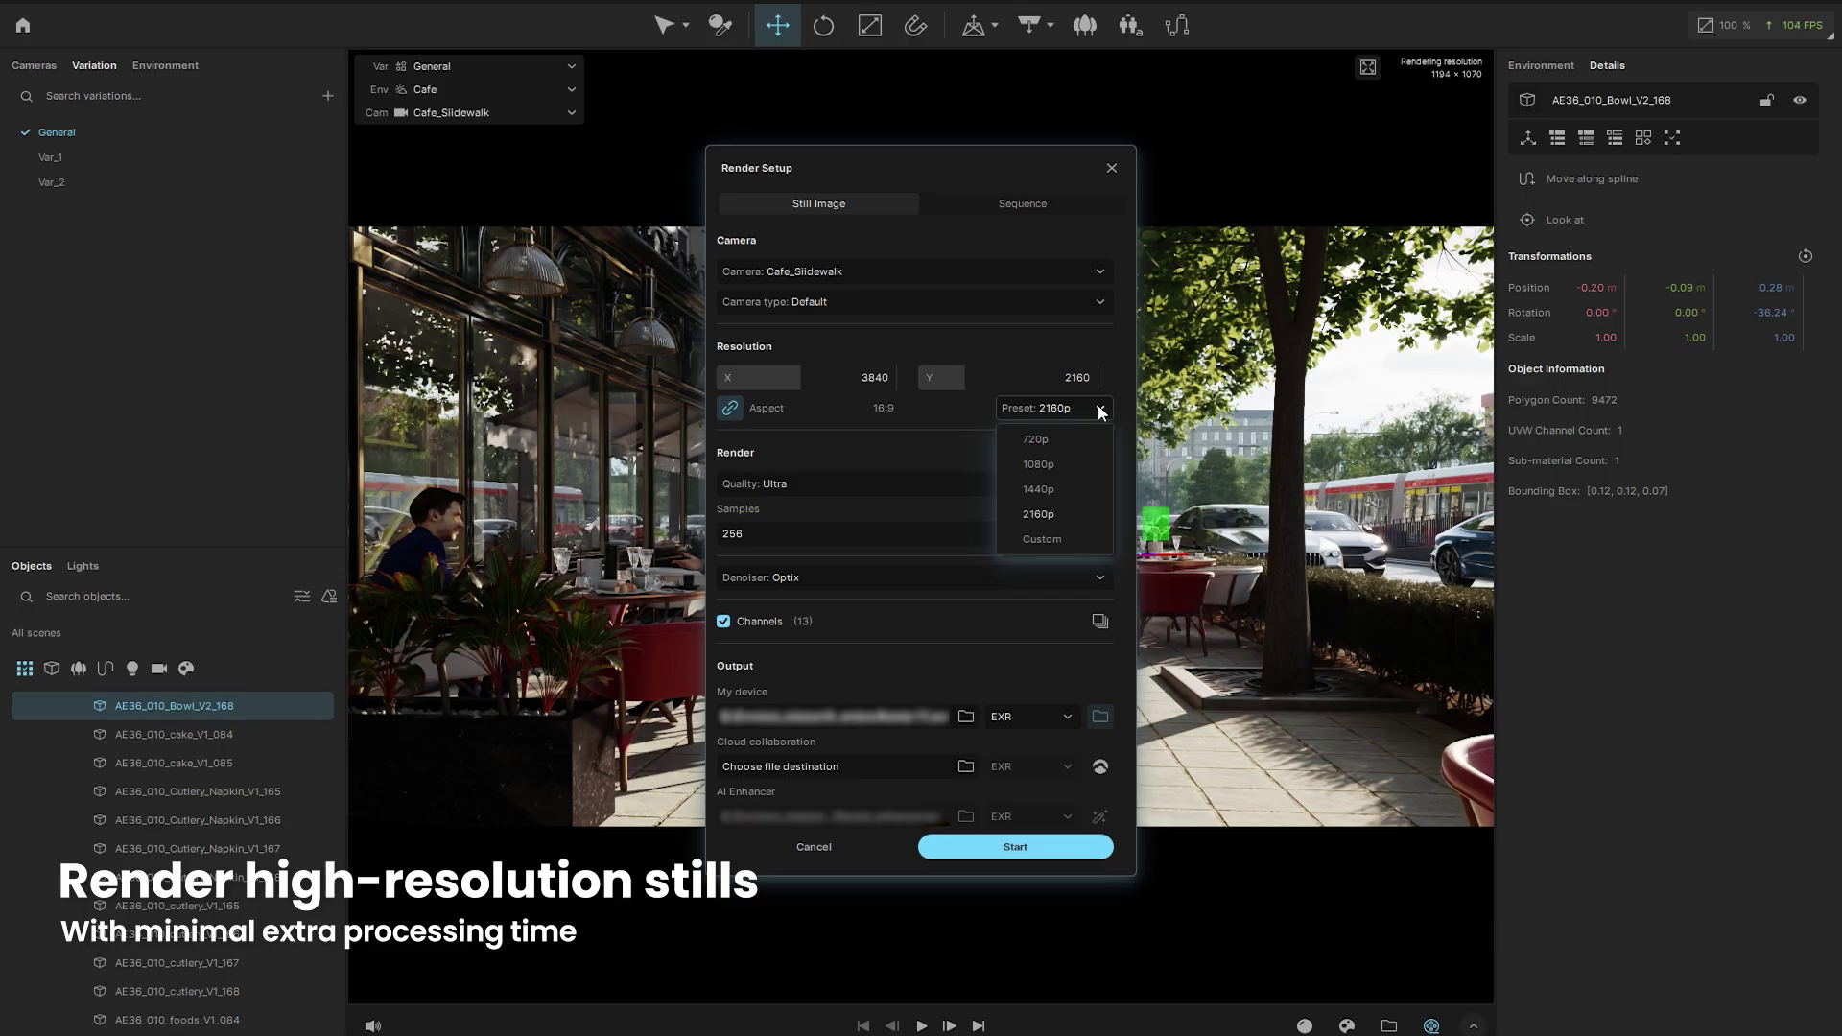
Render a 3840×2160 Cafe_Sidewalk still with preset 2160p, Ultra quality and channels enabled.
{"action": "left_click", "coordinate": [1117, 405]}
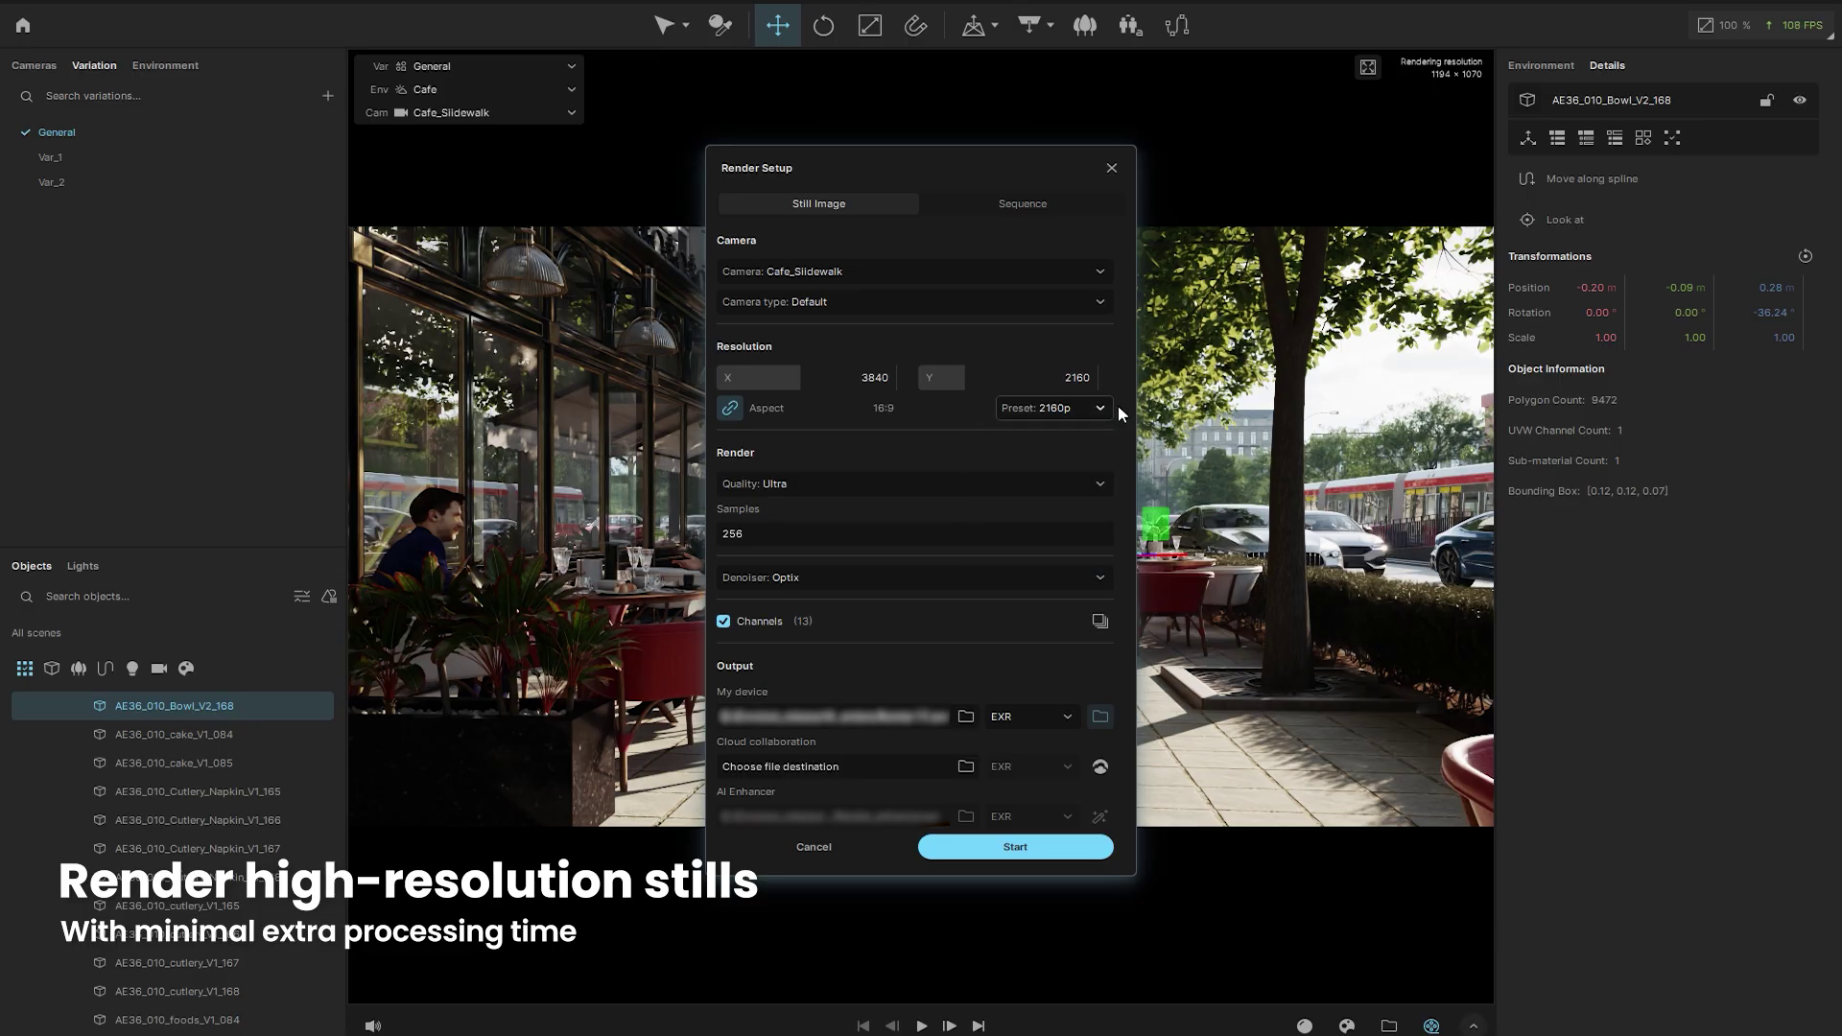
{"action": "left_click", "coordinate": [1103, 486]}
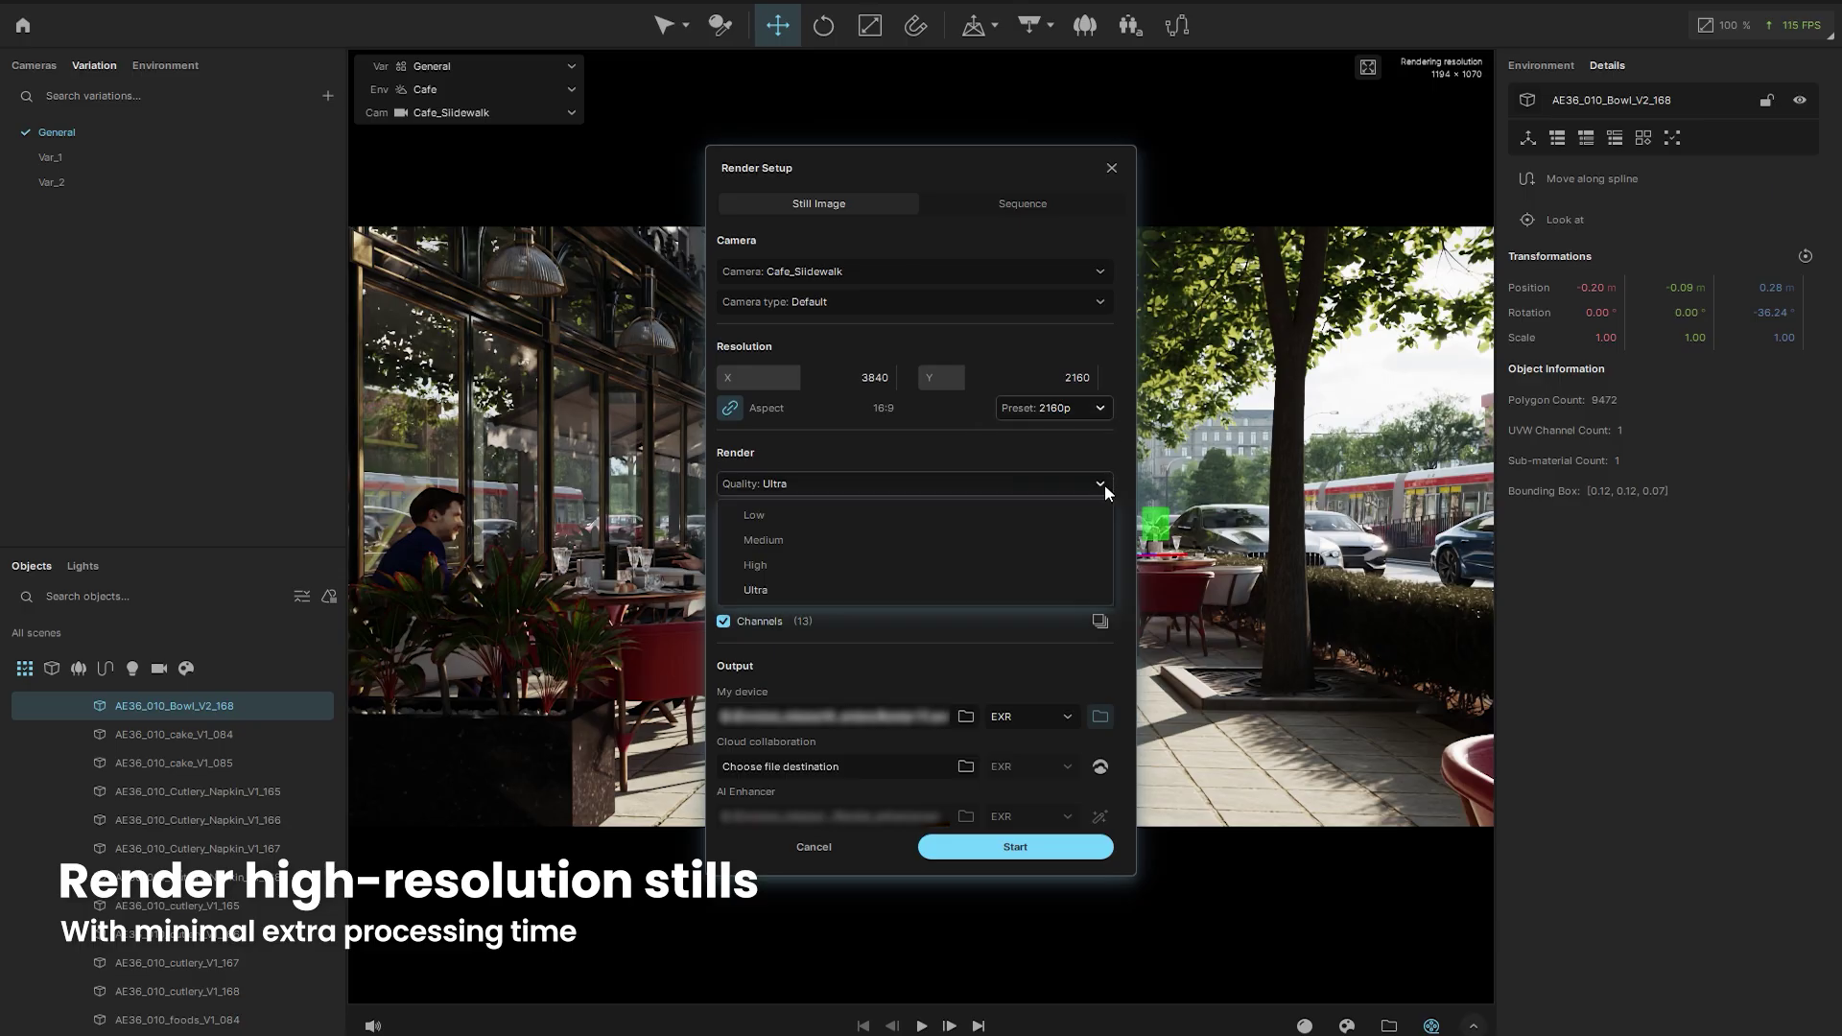
{"action": "left_click", "coordinate": [1120, 484]}
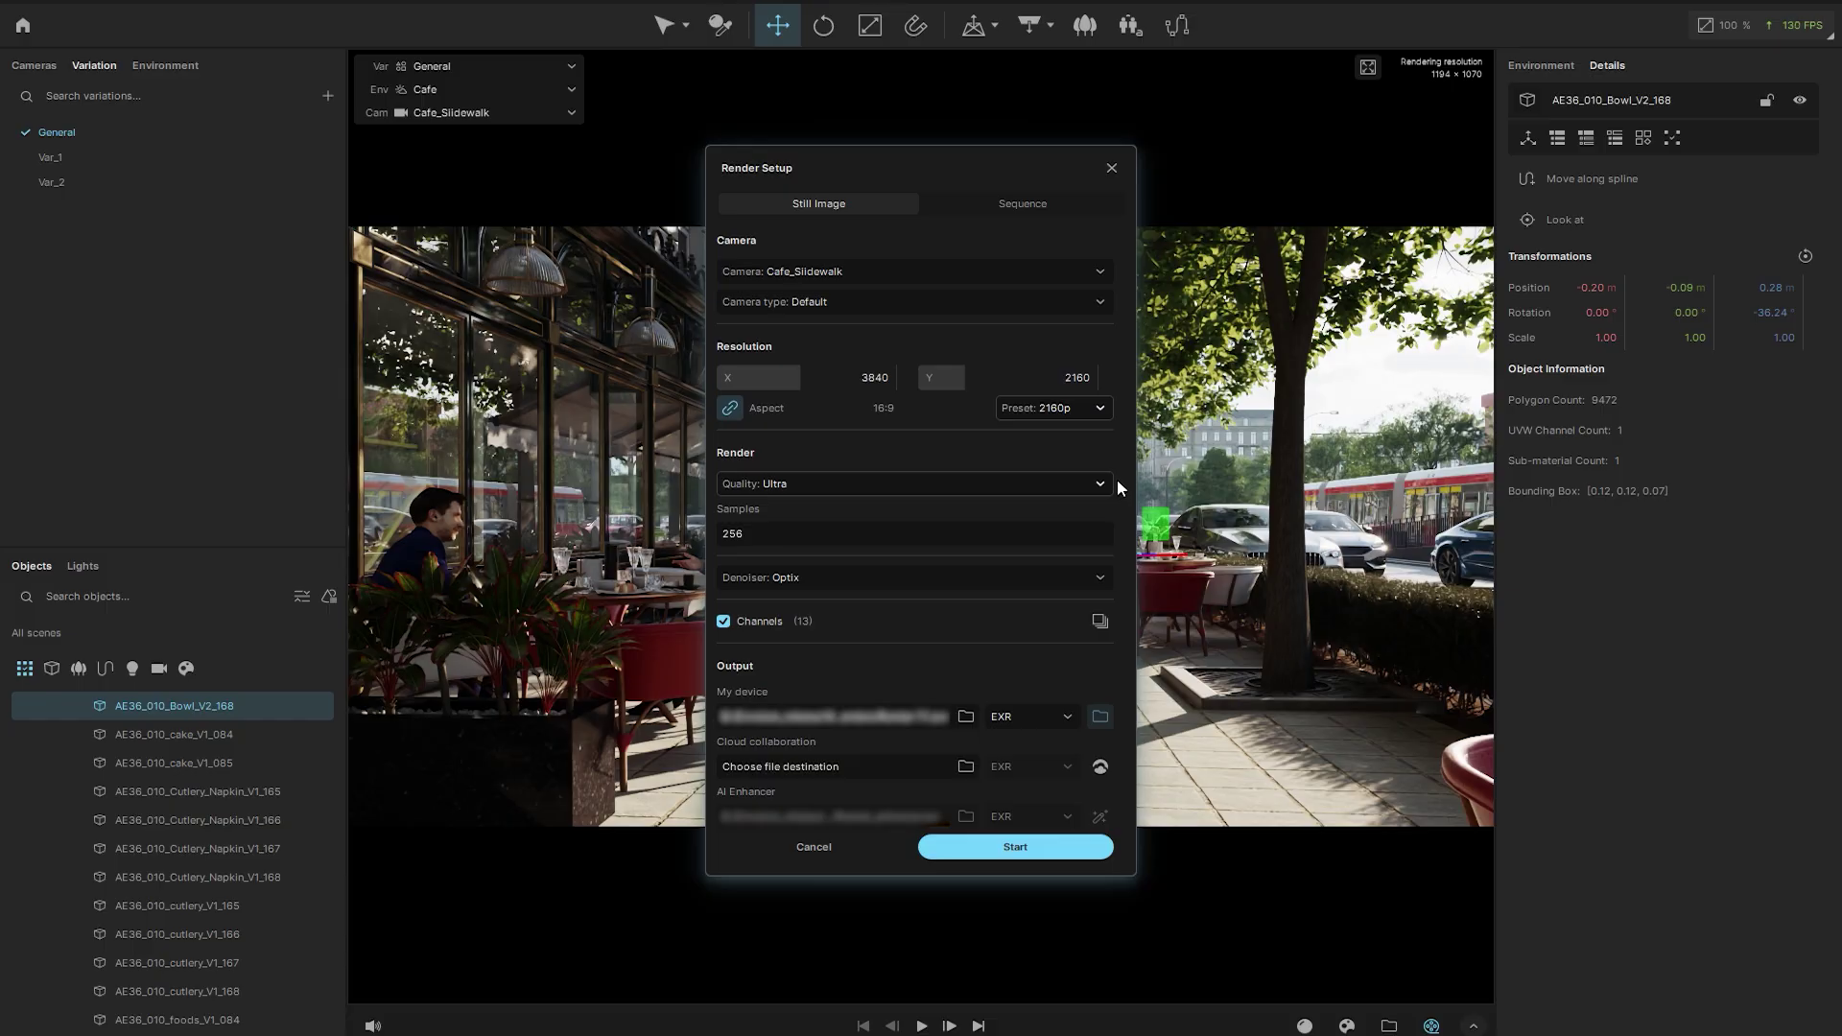
{"action": "left_click", "coordinate": [1101, 621]}
{"action": "left_click", "coordinate": [1075, 843]}
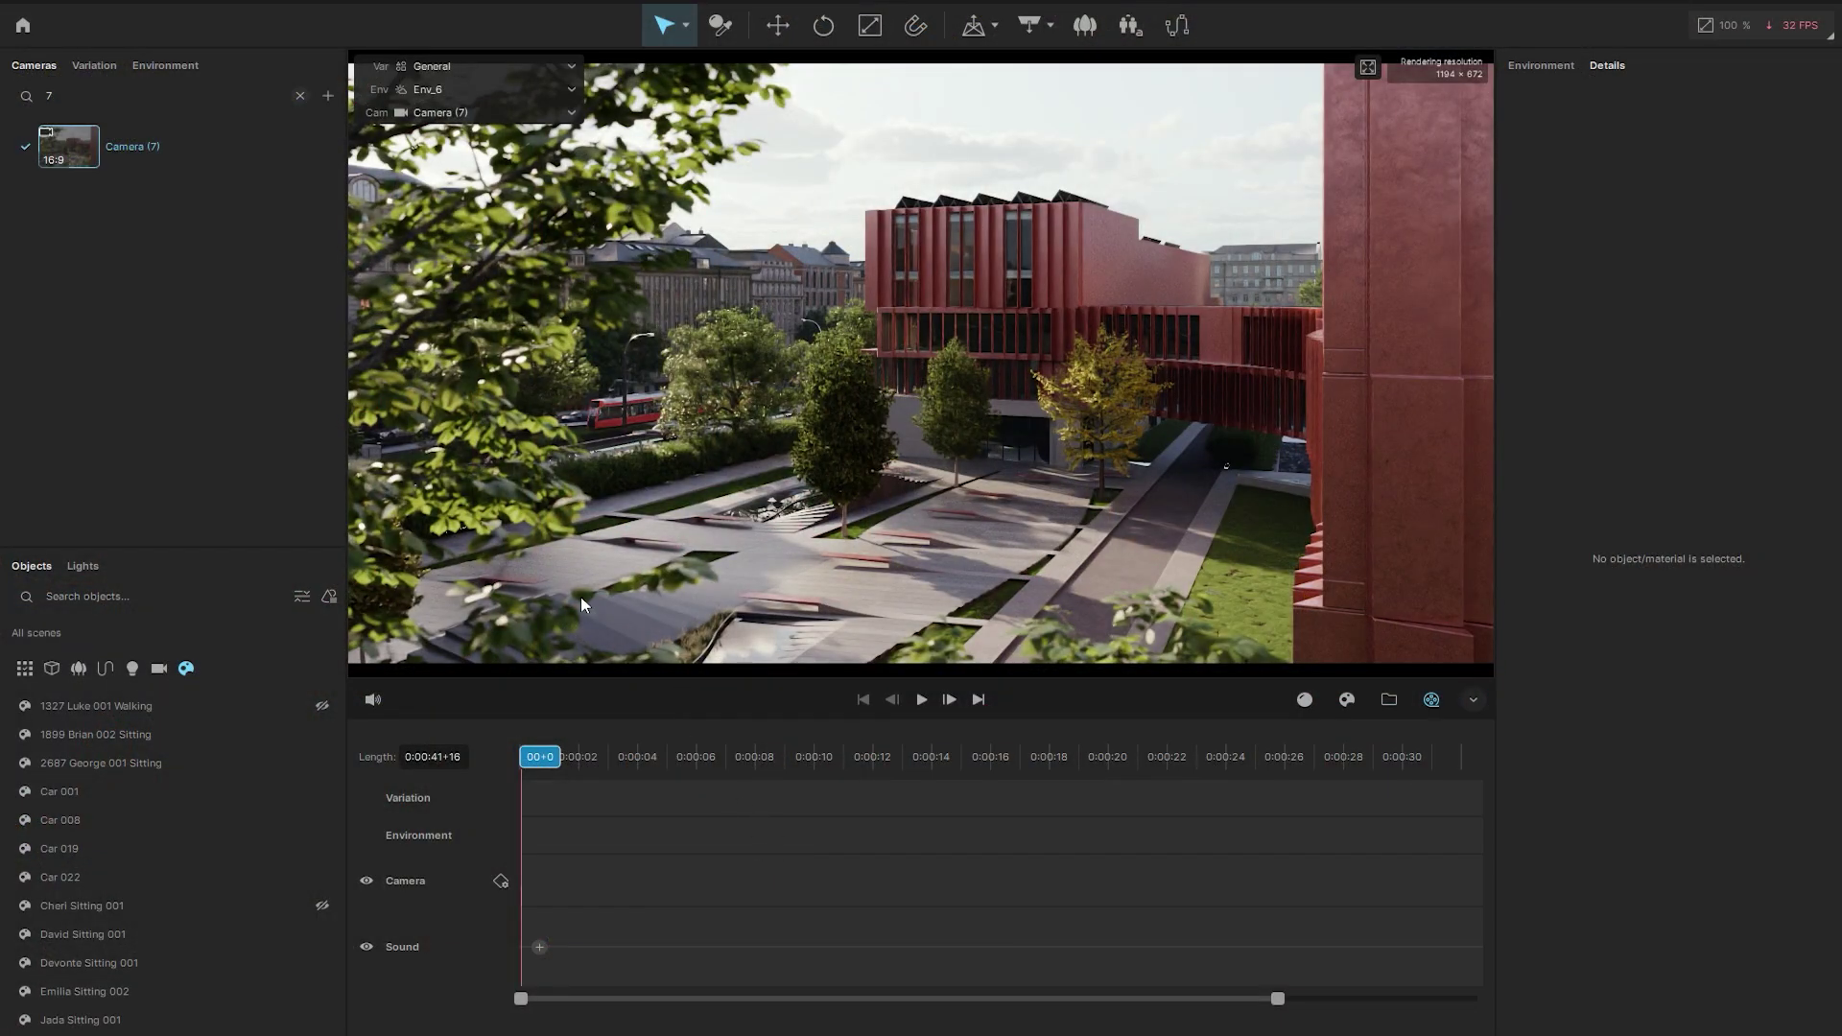
Add a Camera (7) clip and keyframe focal distance from the near leaf to the red building.
{"action": "left_click_drag", "start_coordinate": [603, 847], "coordinate": [601, 883]}
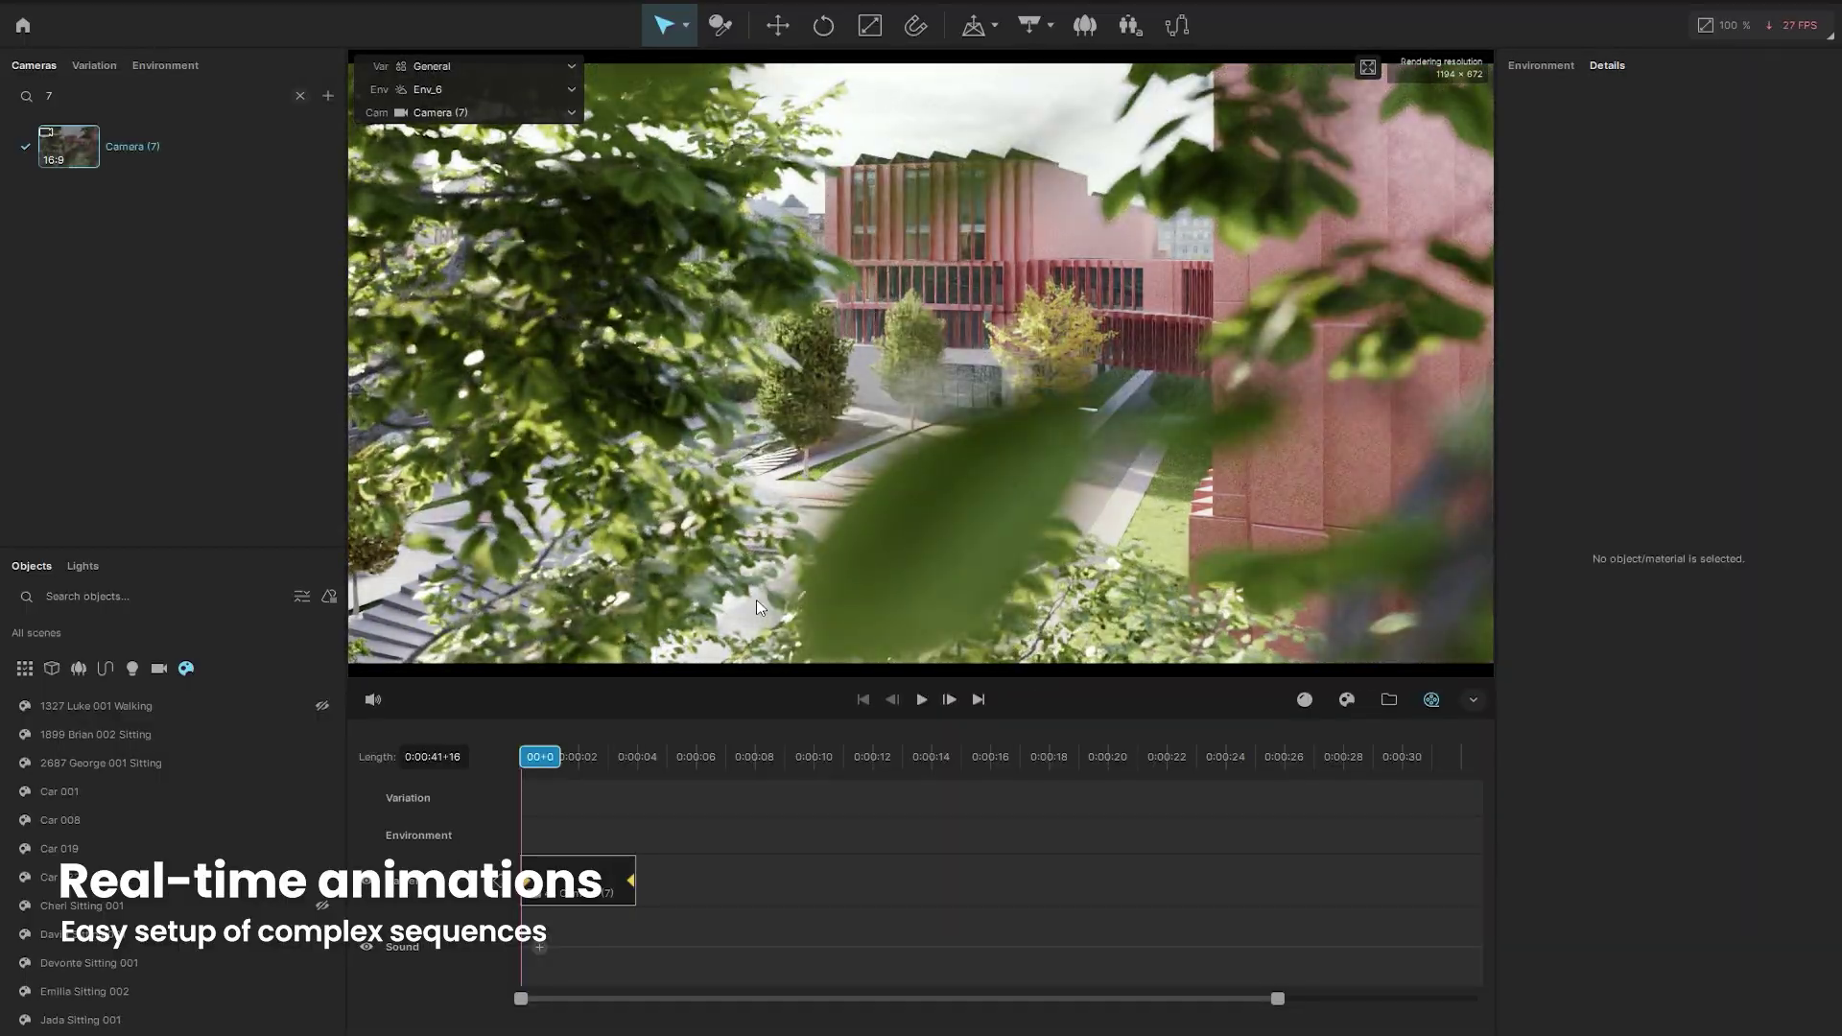
{"action": "left_click", "coordinate": [603, 874]}
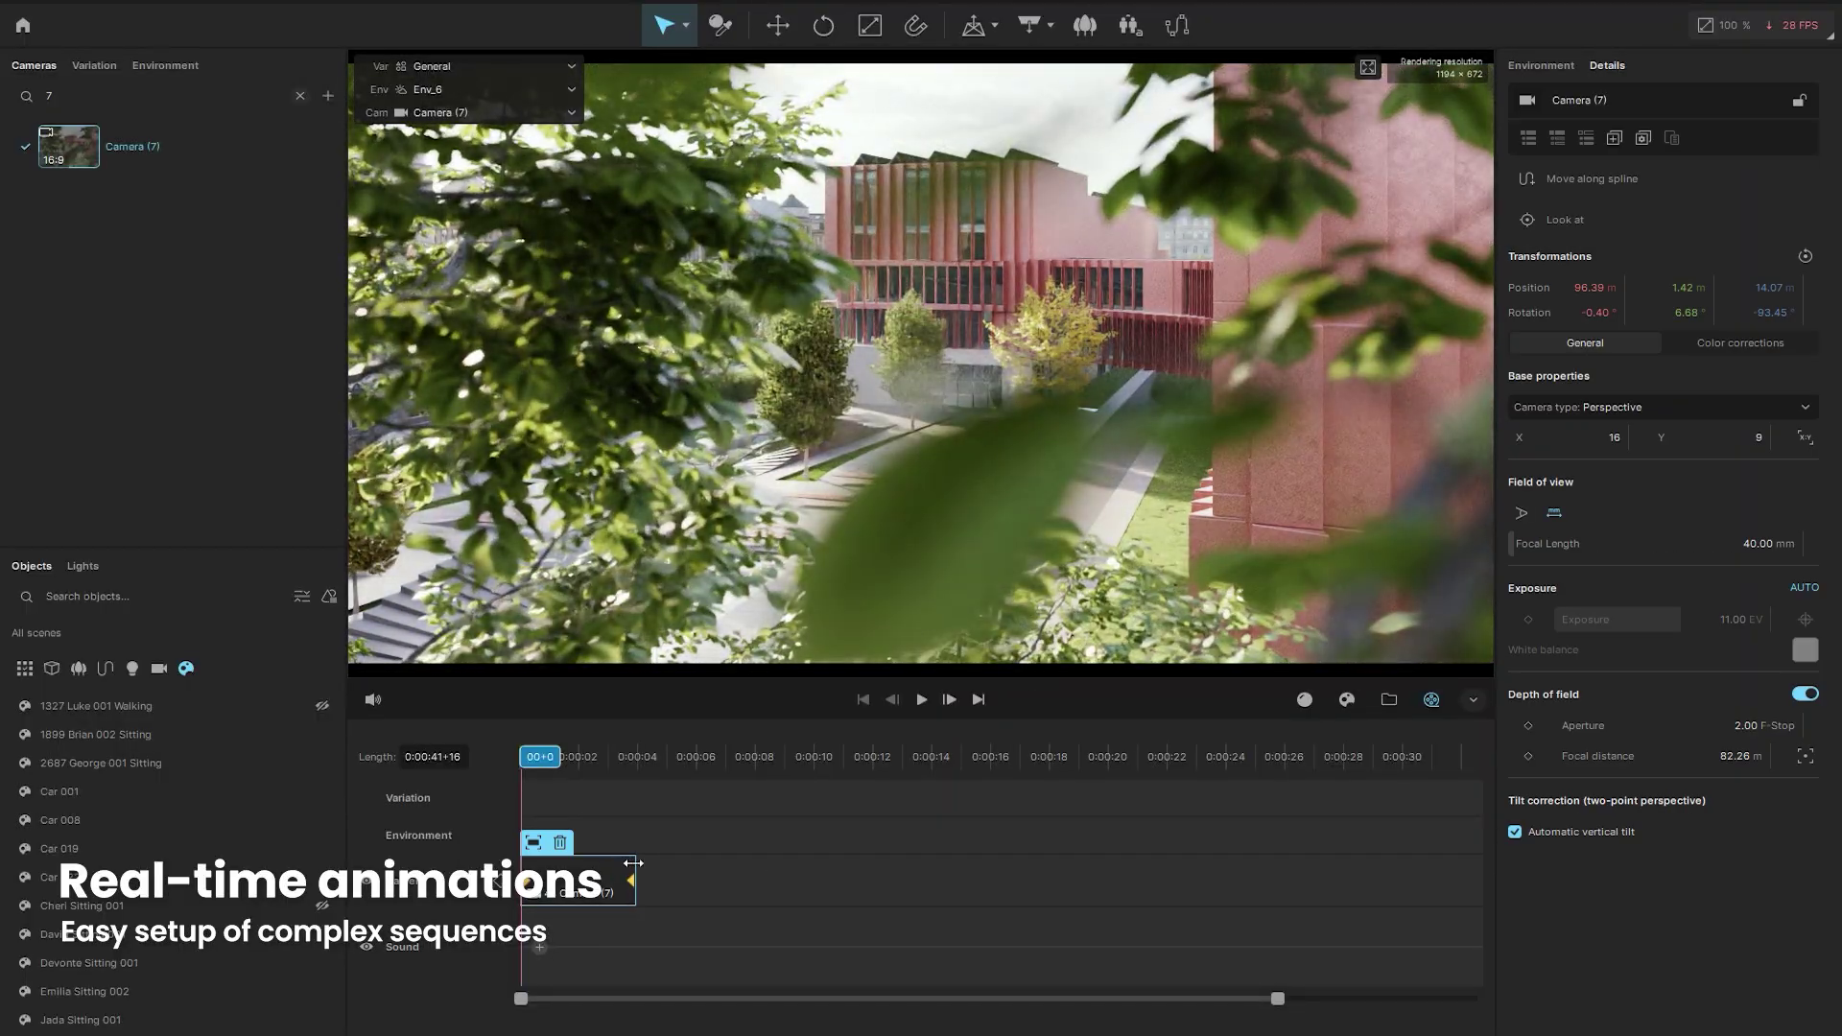
{"action": "left_click", "coordinate": [1529, 755]}
{"action": "left_click", "coordinate": [975, 552]}
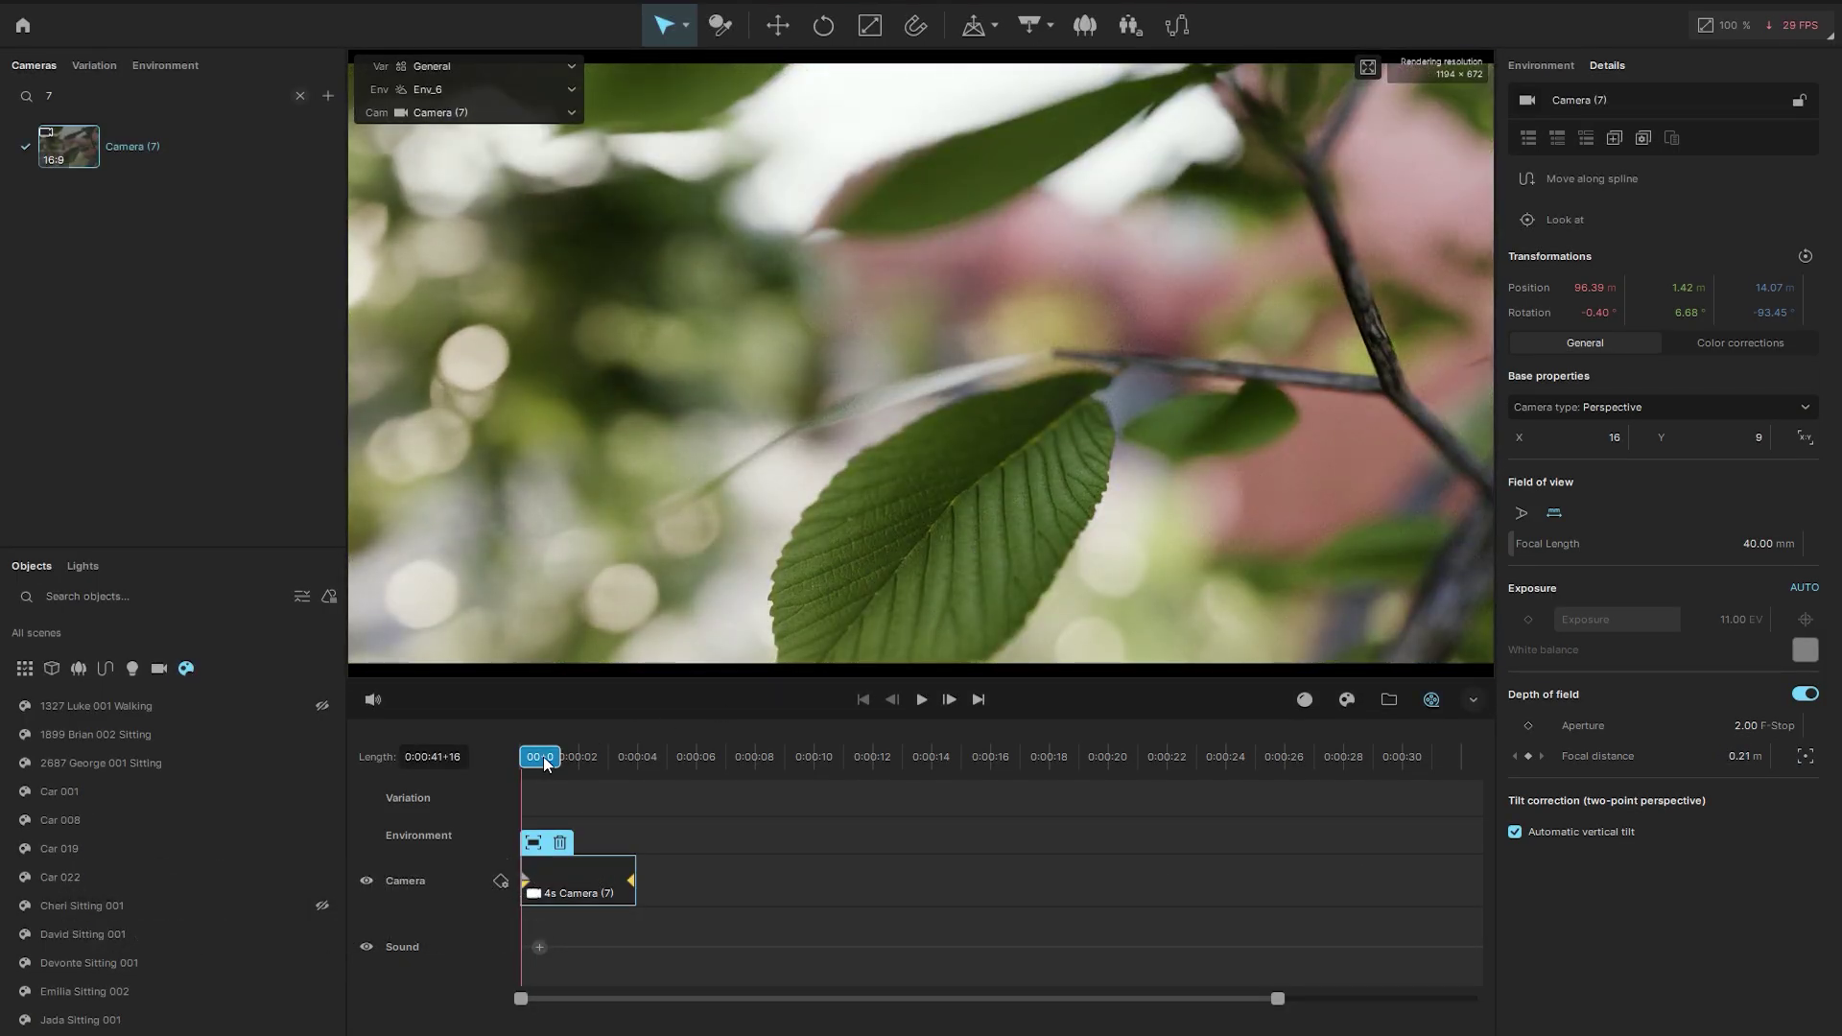
{"action": "left_click_drag", "start_coordinate": [544, 764], "coordinate": [631, 764]}
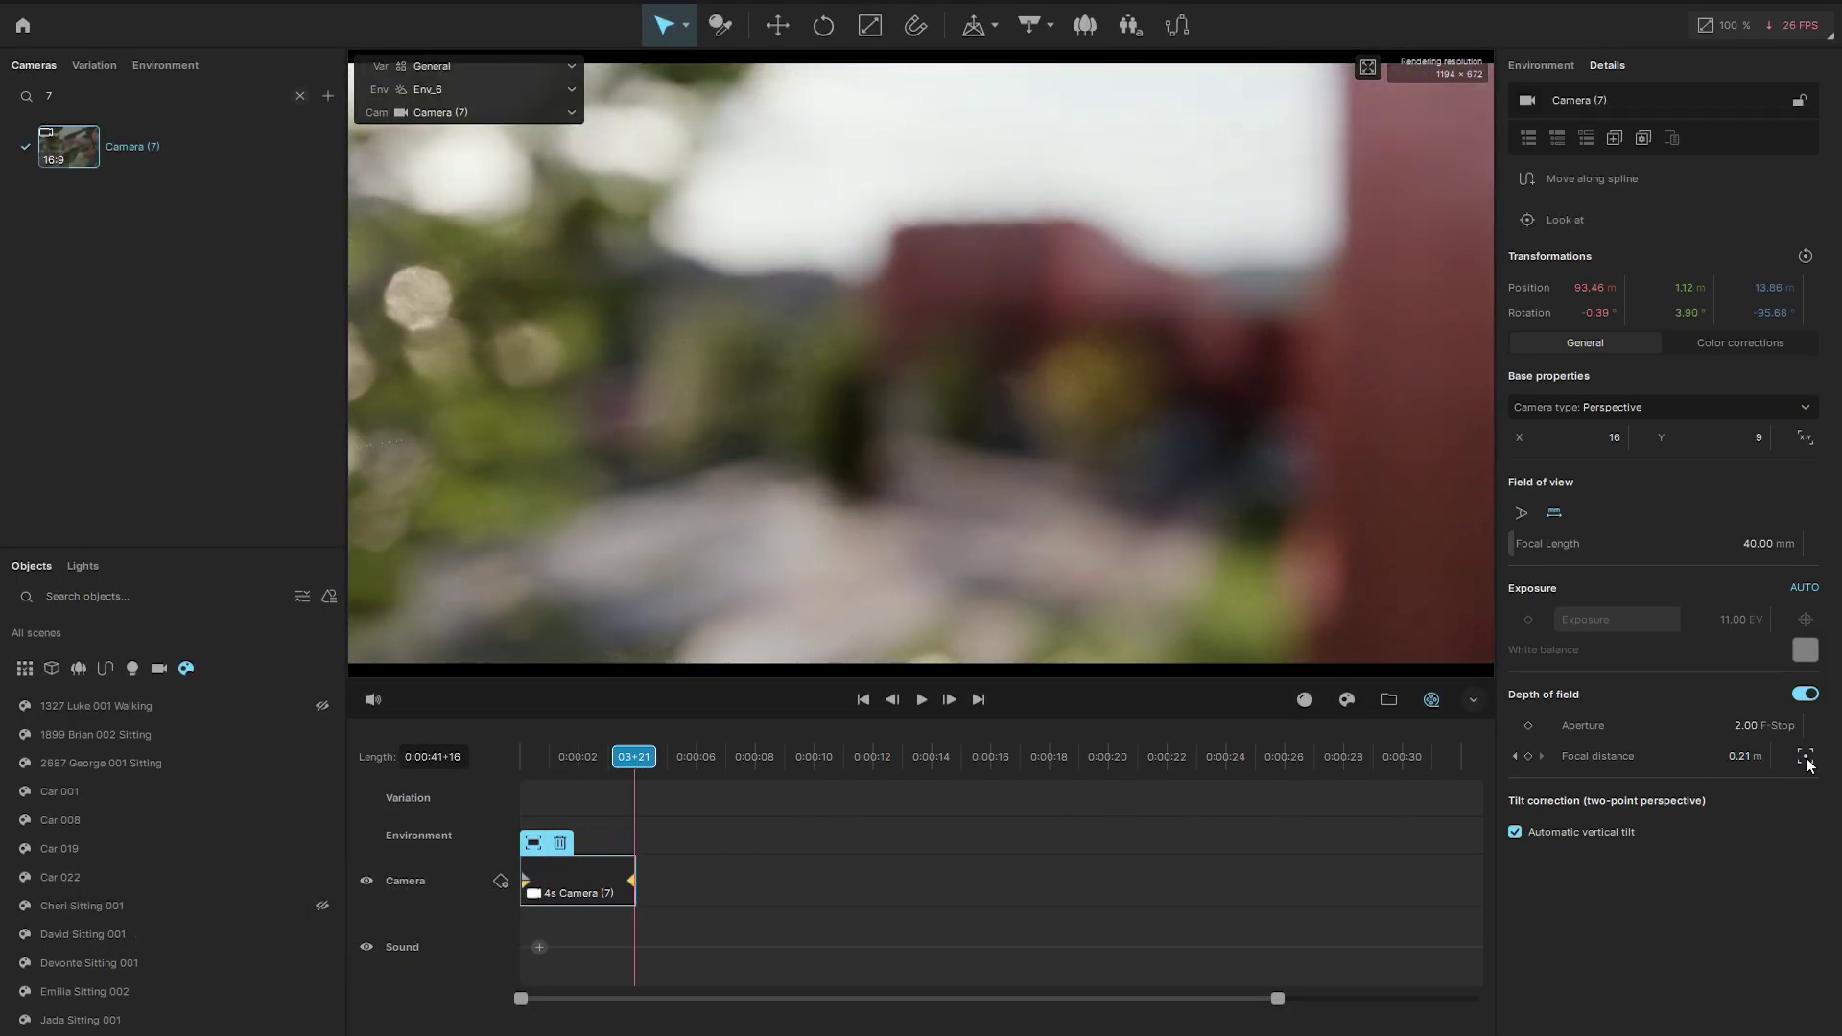
{"action": "left_click", "coordinate": [1805, 757]}
{"action": "left_click", "coordinate": [1032, 280]}
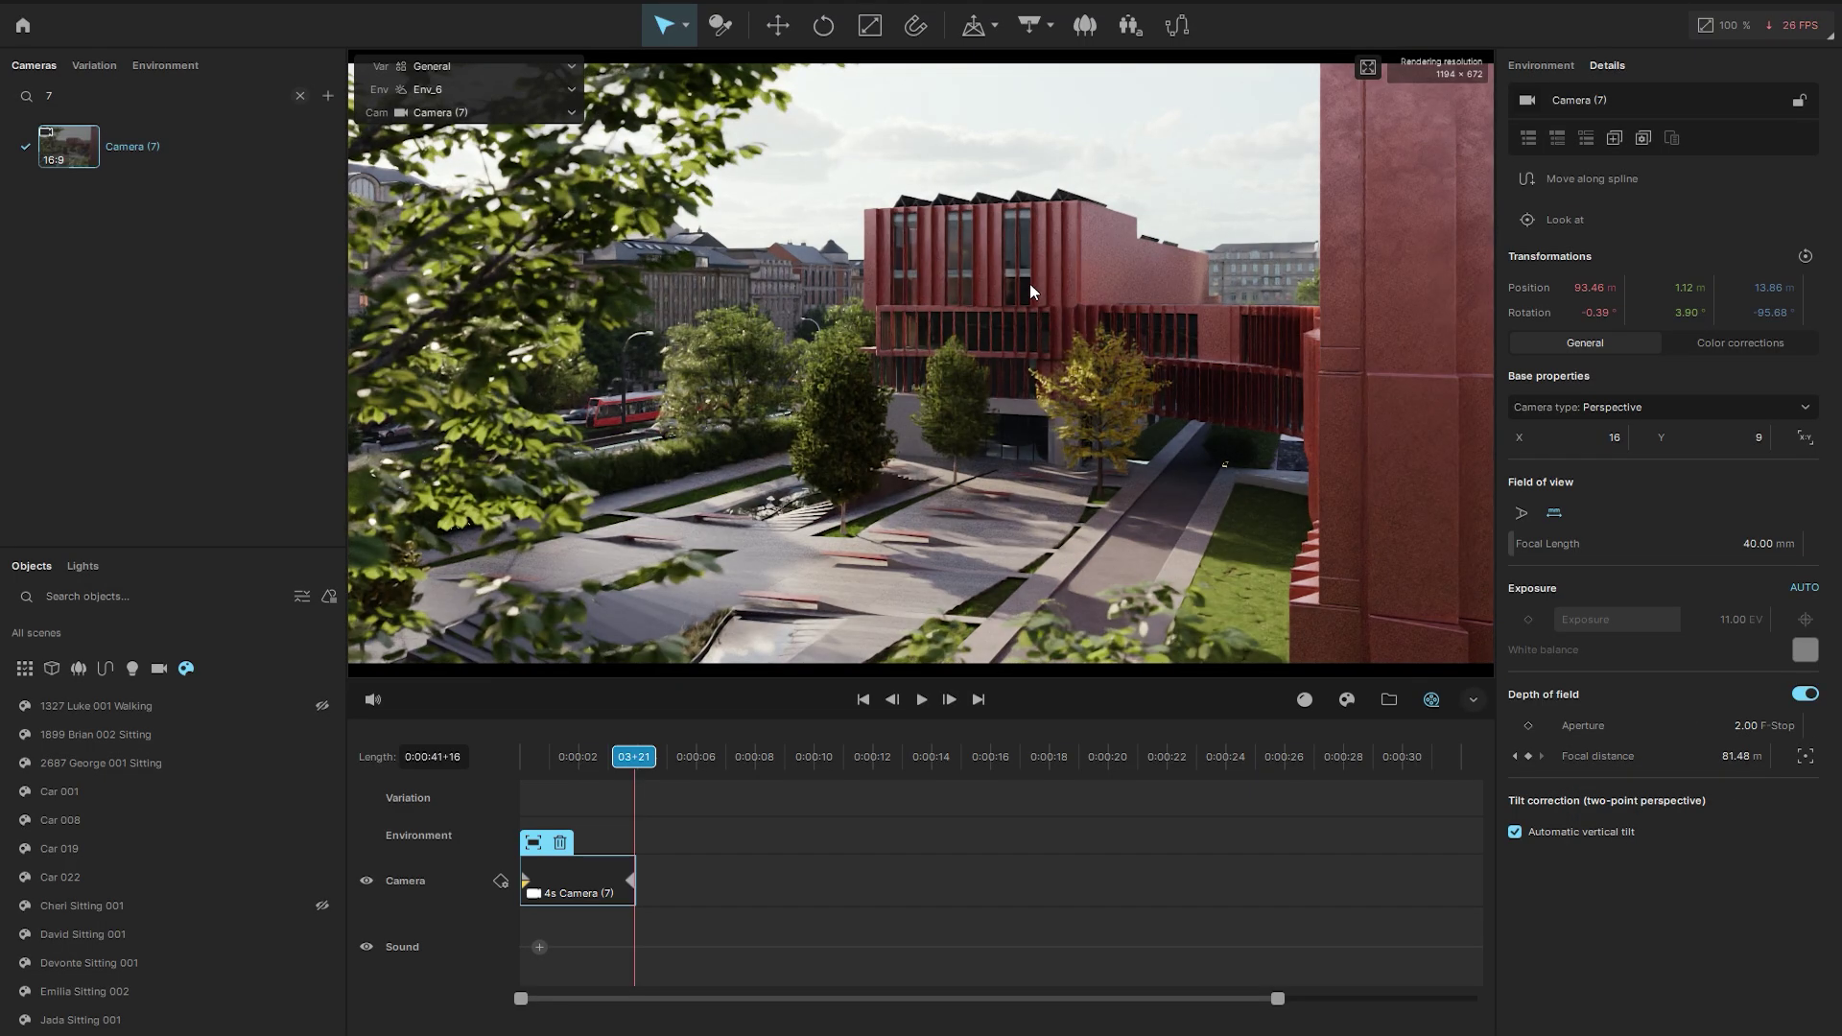
Extend the Camera (7) clip to 6 seconds and scrub through to preview the focus pull.
{"action": "left_click", "coordinate": [636, 880]}
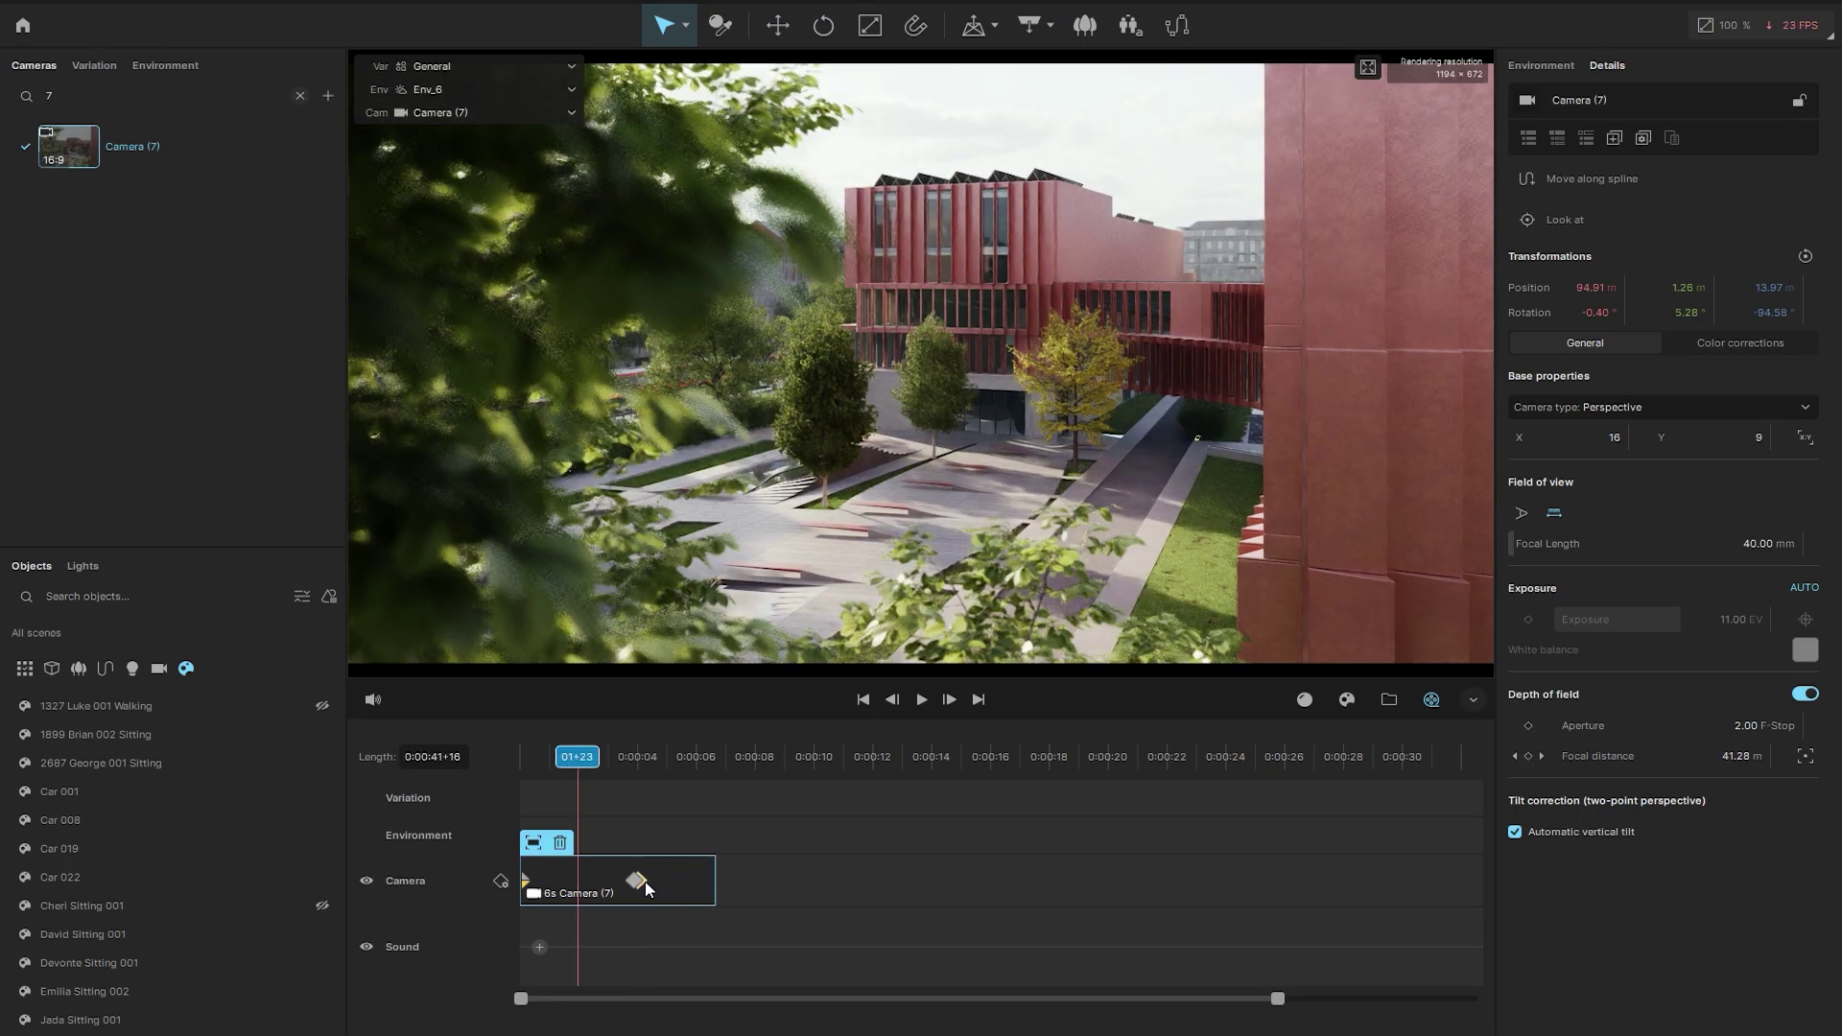
{"action": "left_click", "coordinate": [539, 758]}
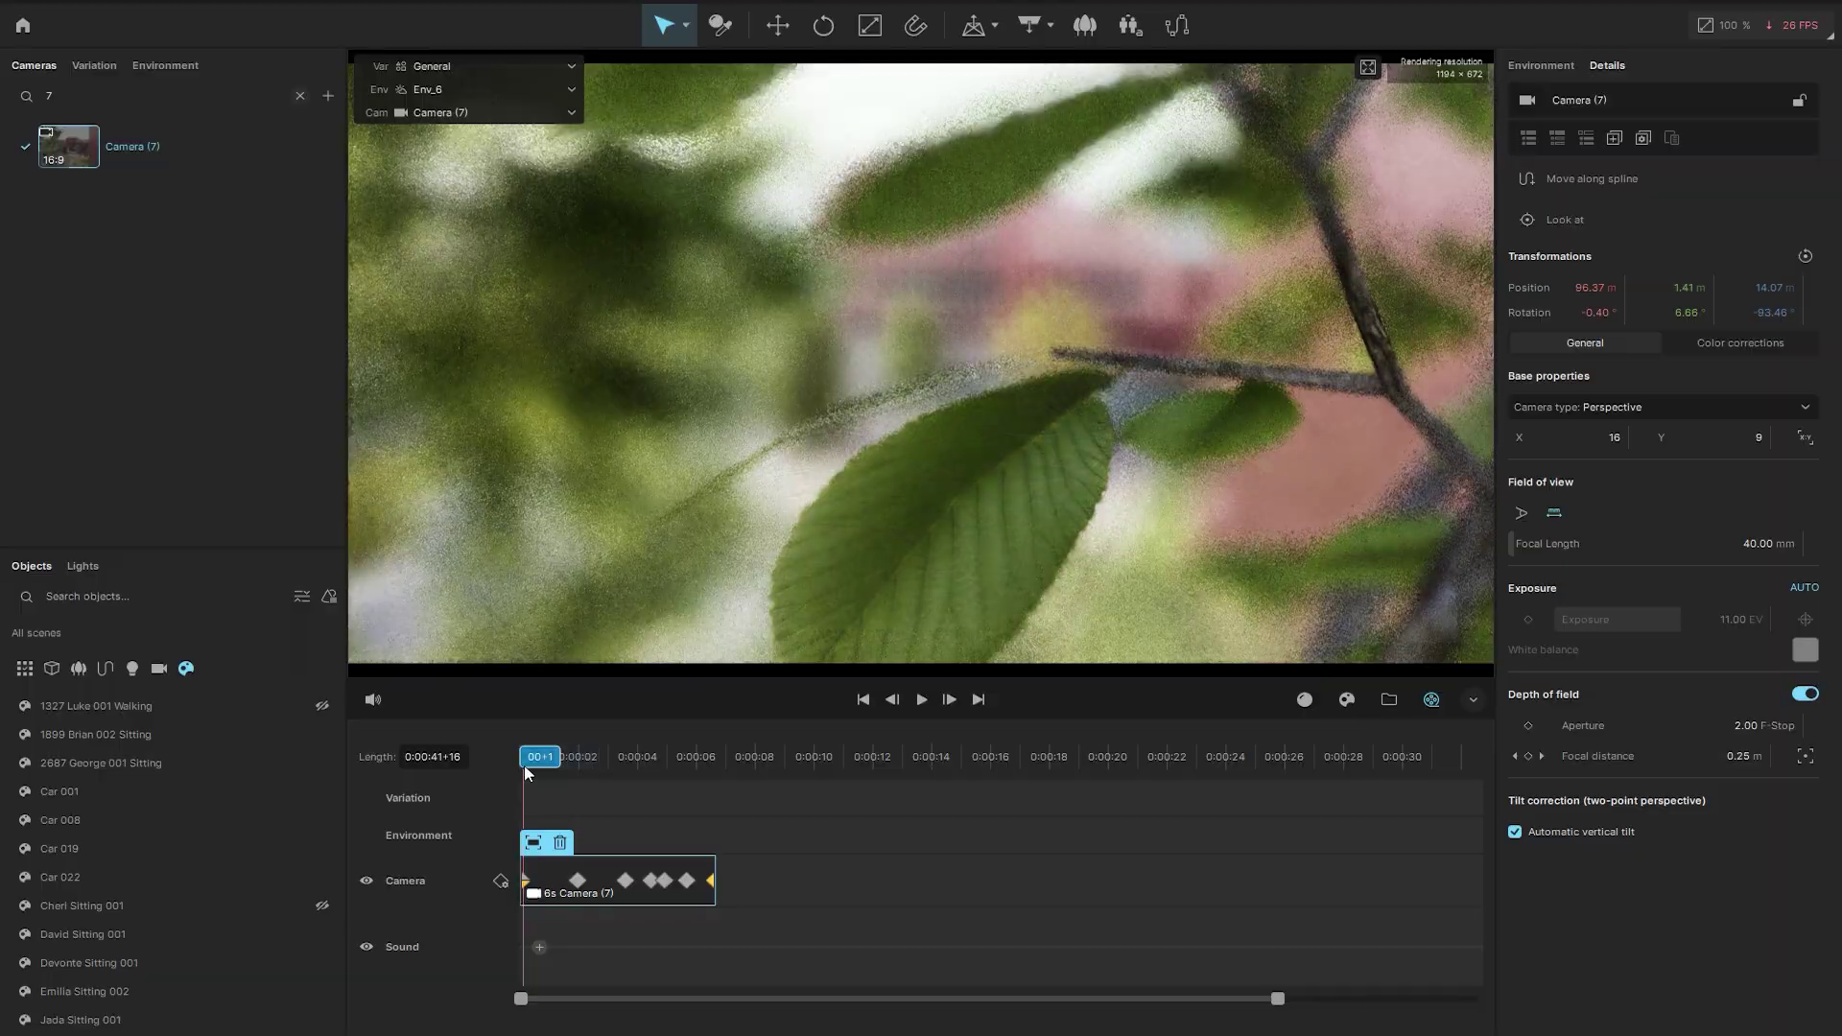
{"action": "left_click_drag", "start_coordinate": [538, 764], "coordinate": [711, 769]}
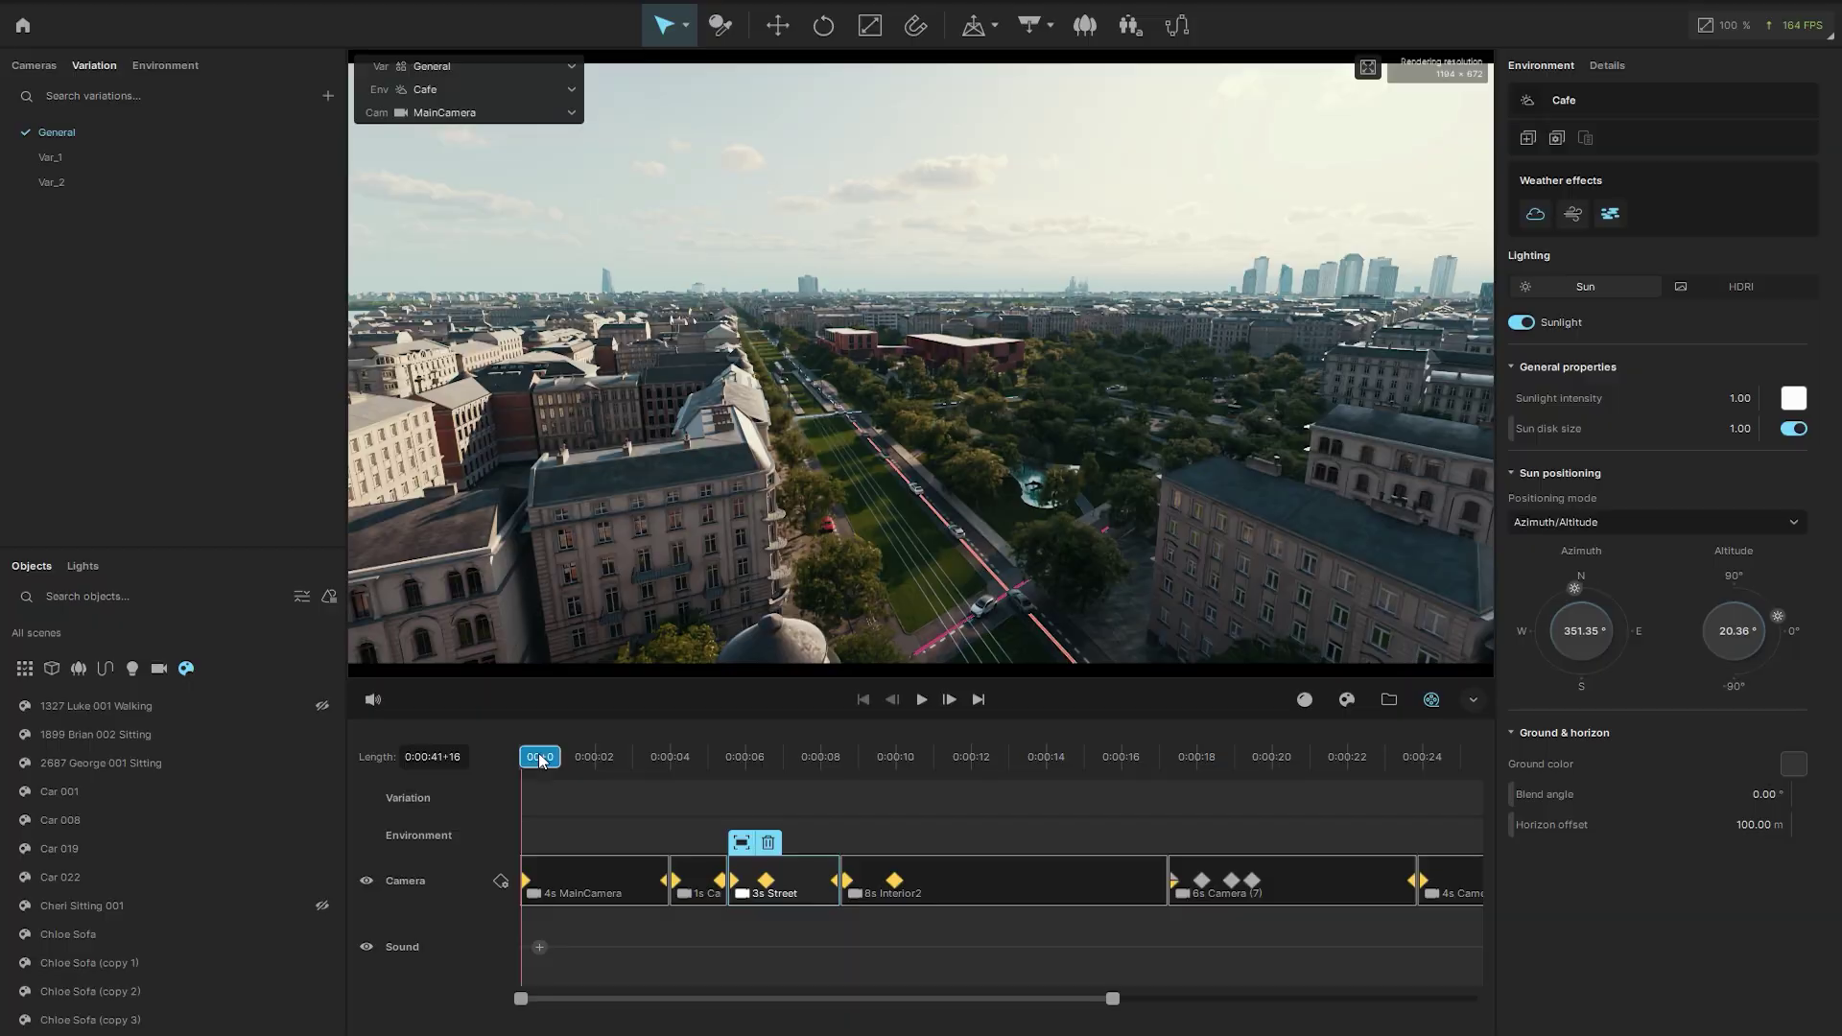
{"action": "left_click_drag", "start_coordinate": [541, 760], "coordinate": [630, 762]}
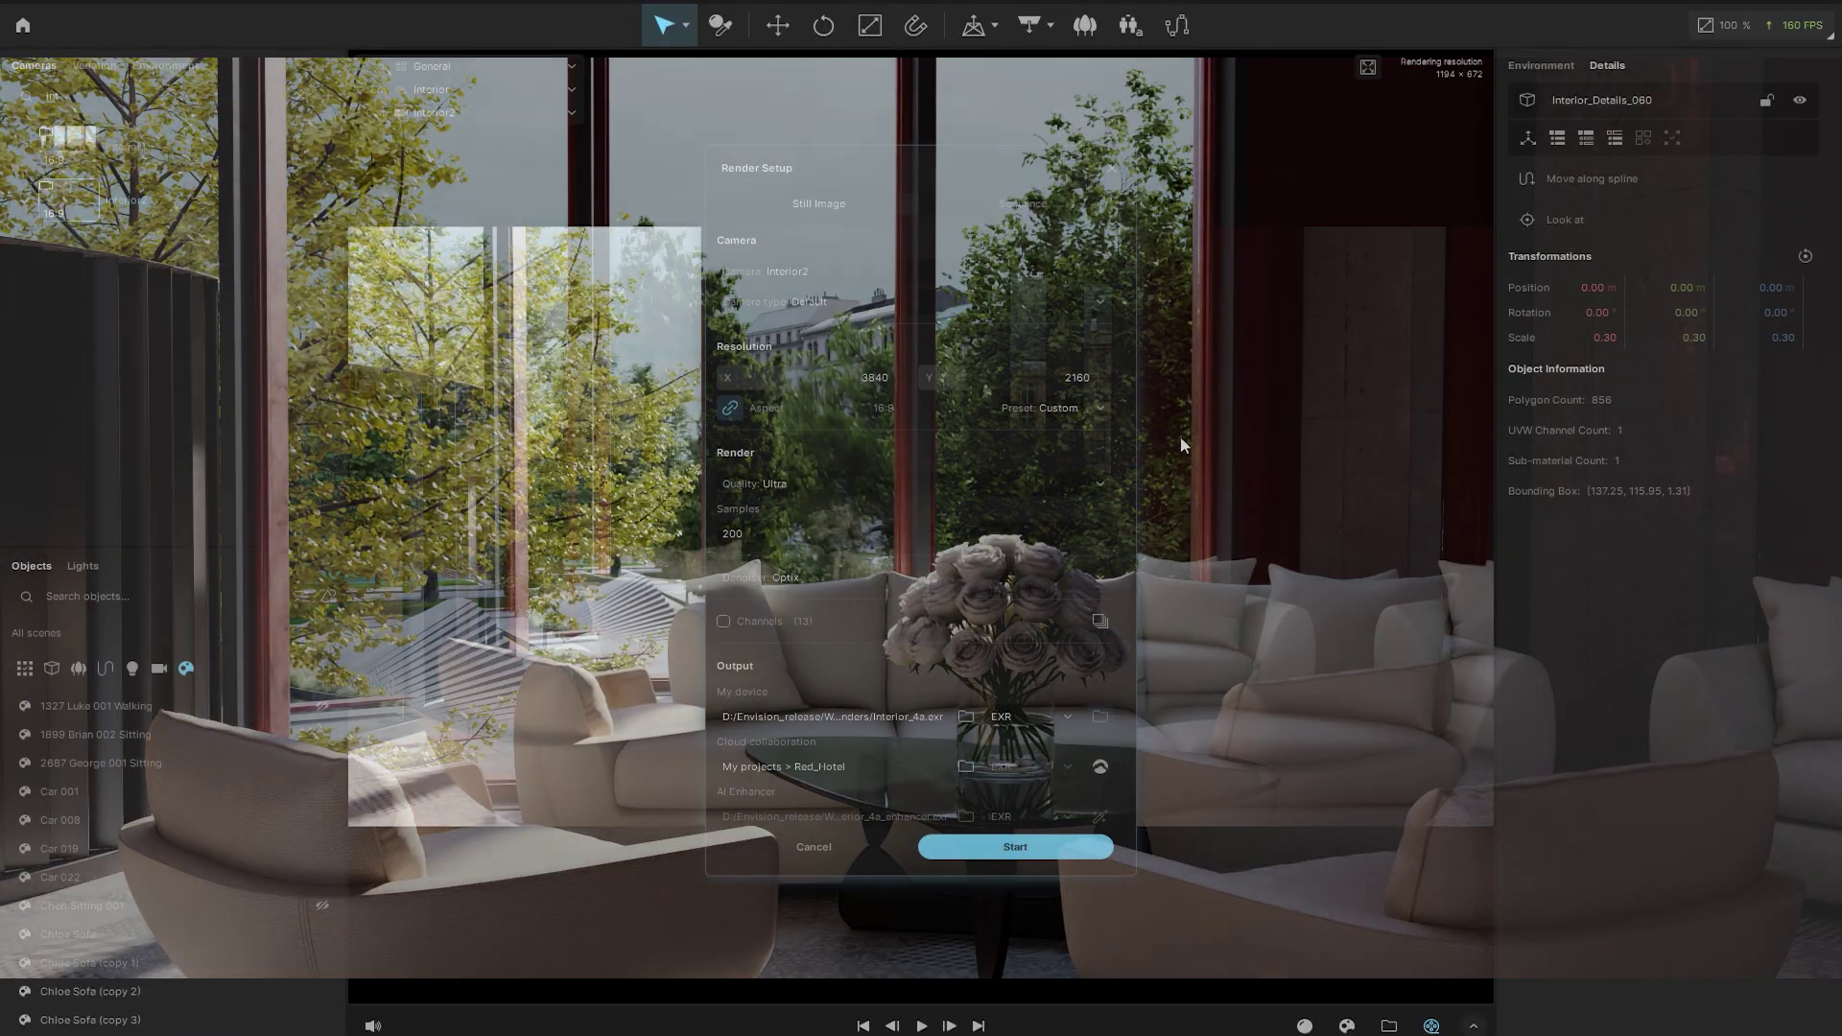
Set the render camera type to Spherical and start the 3840×1920 panorama to Red_Hotel.
{"action": "left_click", "coordinate": [1096, 301]}
{"action": "left_click", "coordinate": [1085, 349]}
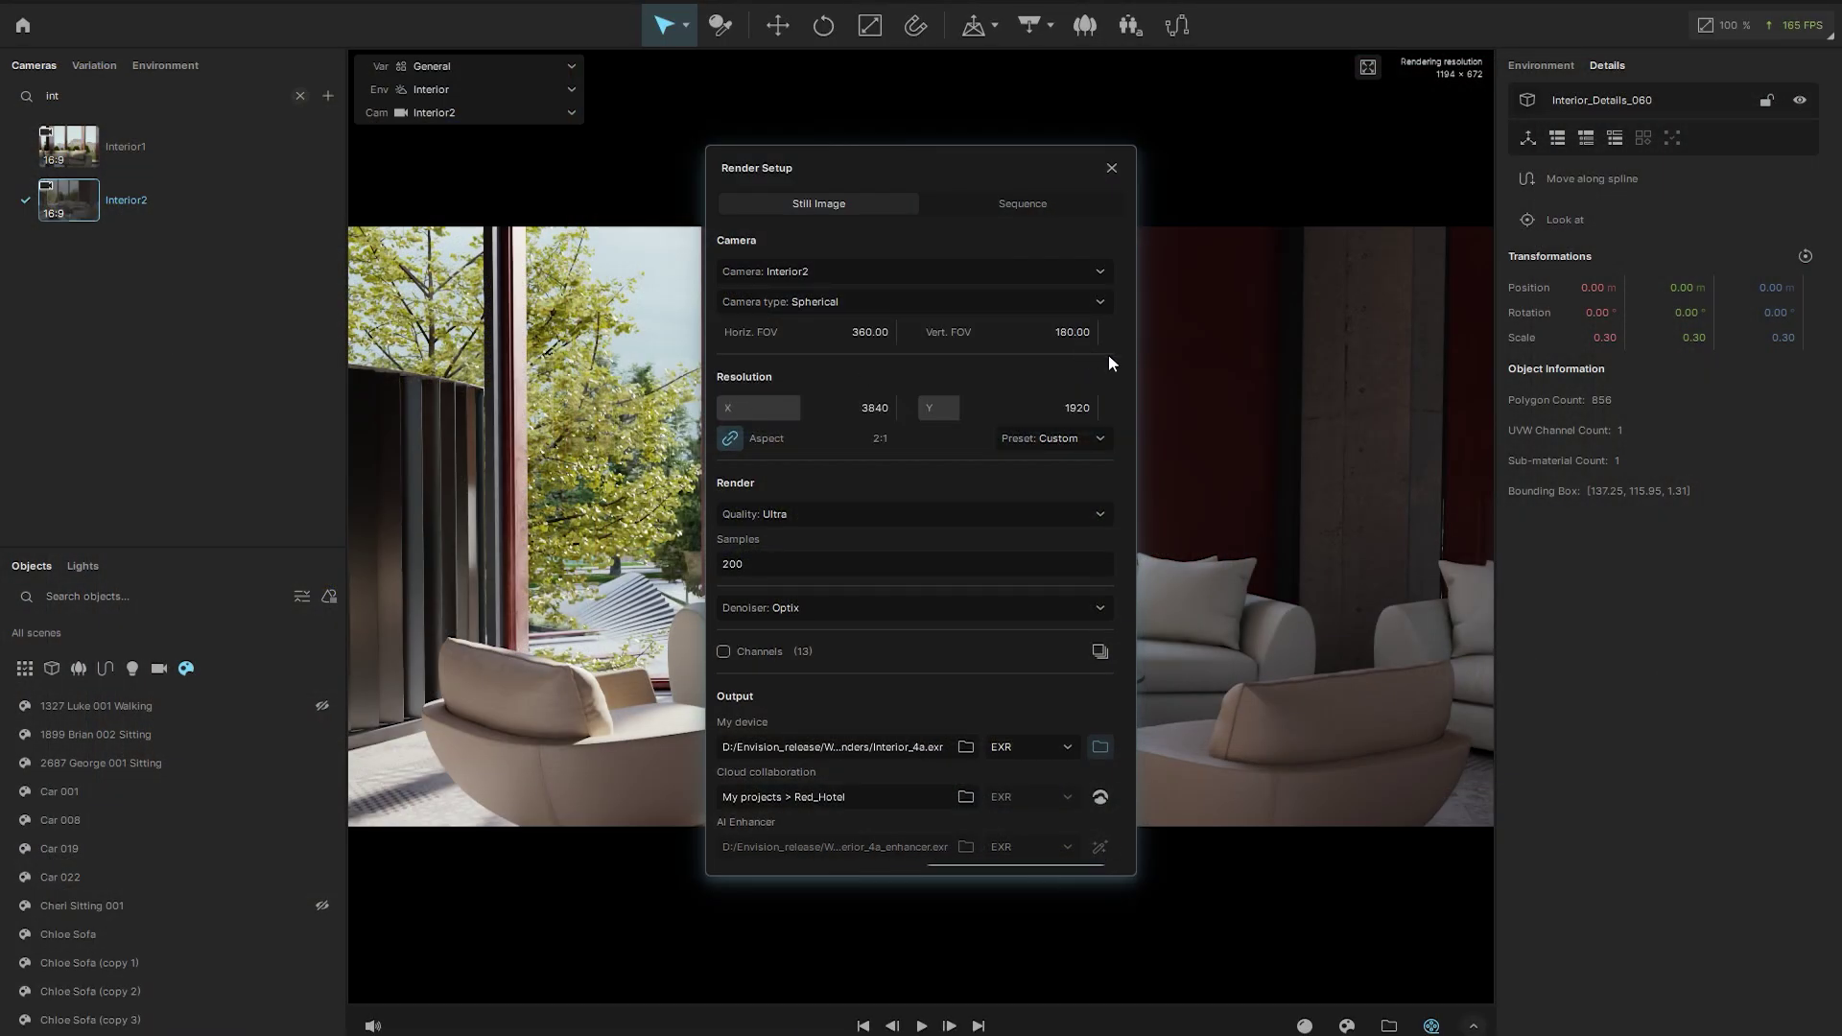
{"action": "scroll", "coordinate": [1124, 499], "scroll_direction": "down", "scroll_amount": 1}
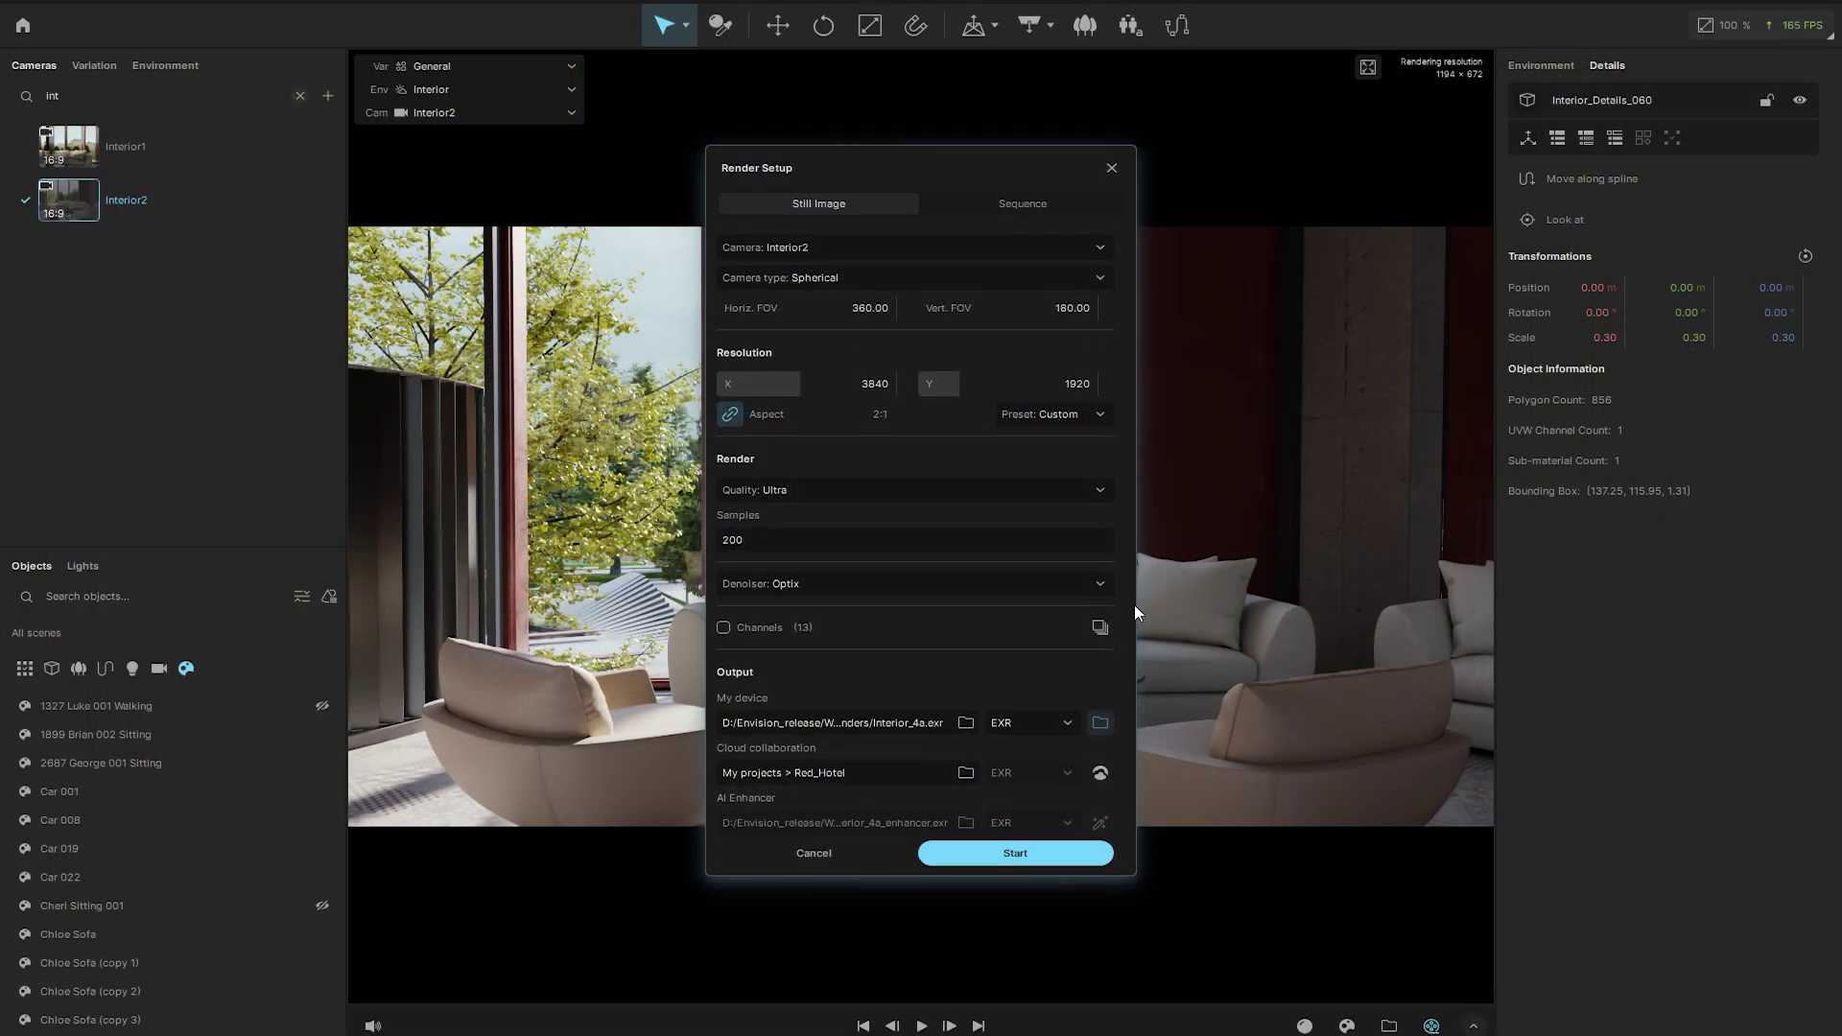
{"action": "left_click", "coordinate": [1017, 854]}
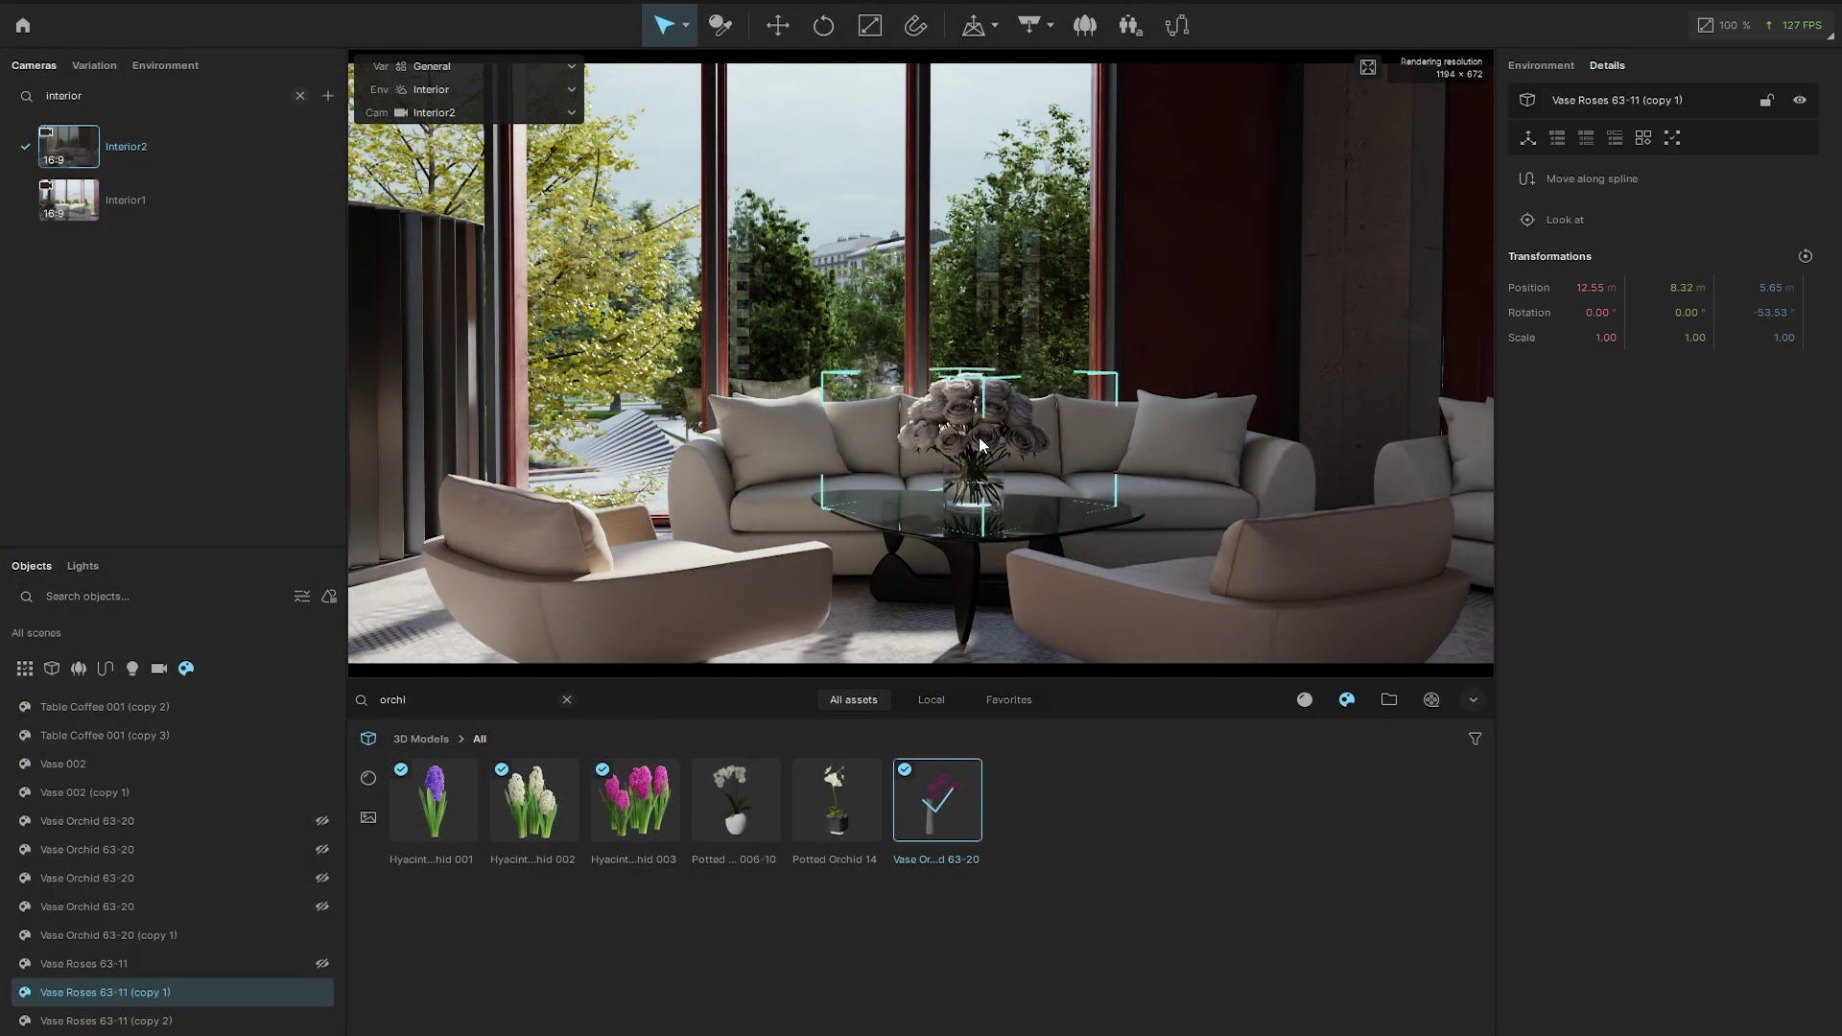
Drag Vase Orchid 63-20 onto the coffee table in place of the roses.
{"action": "left_click_drag", "start_coordinate": [953, 734], "coordinate": [1036, 533]}
Deselect the orchid vase and post the reply 'How about now?' to the plants comment.
{"action": "key", "text": "e"}
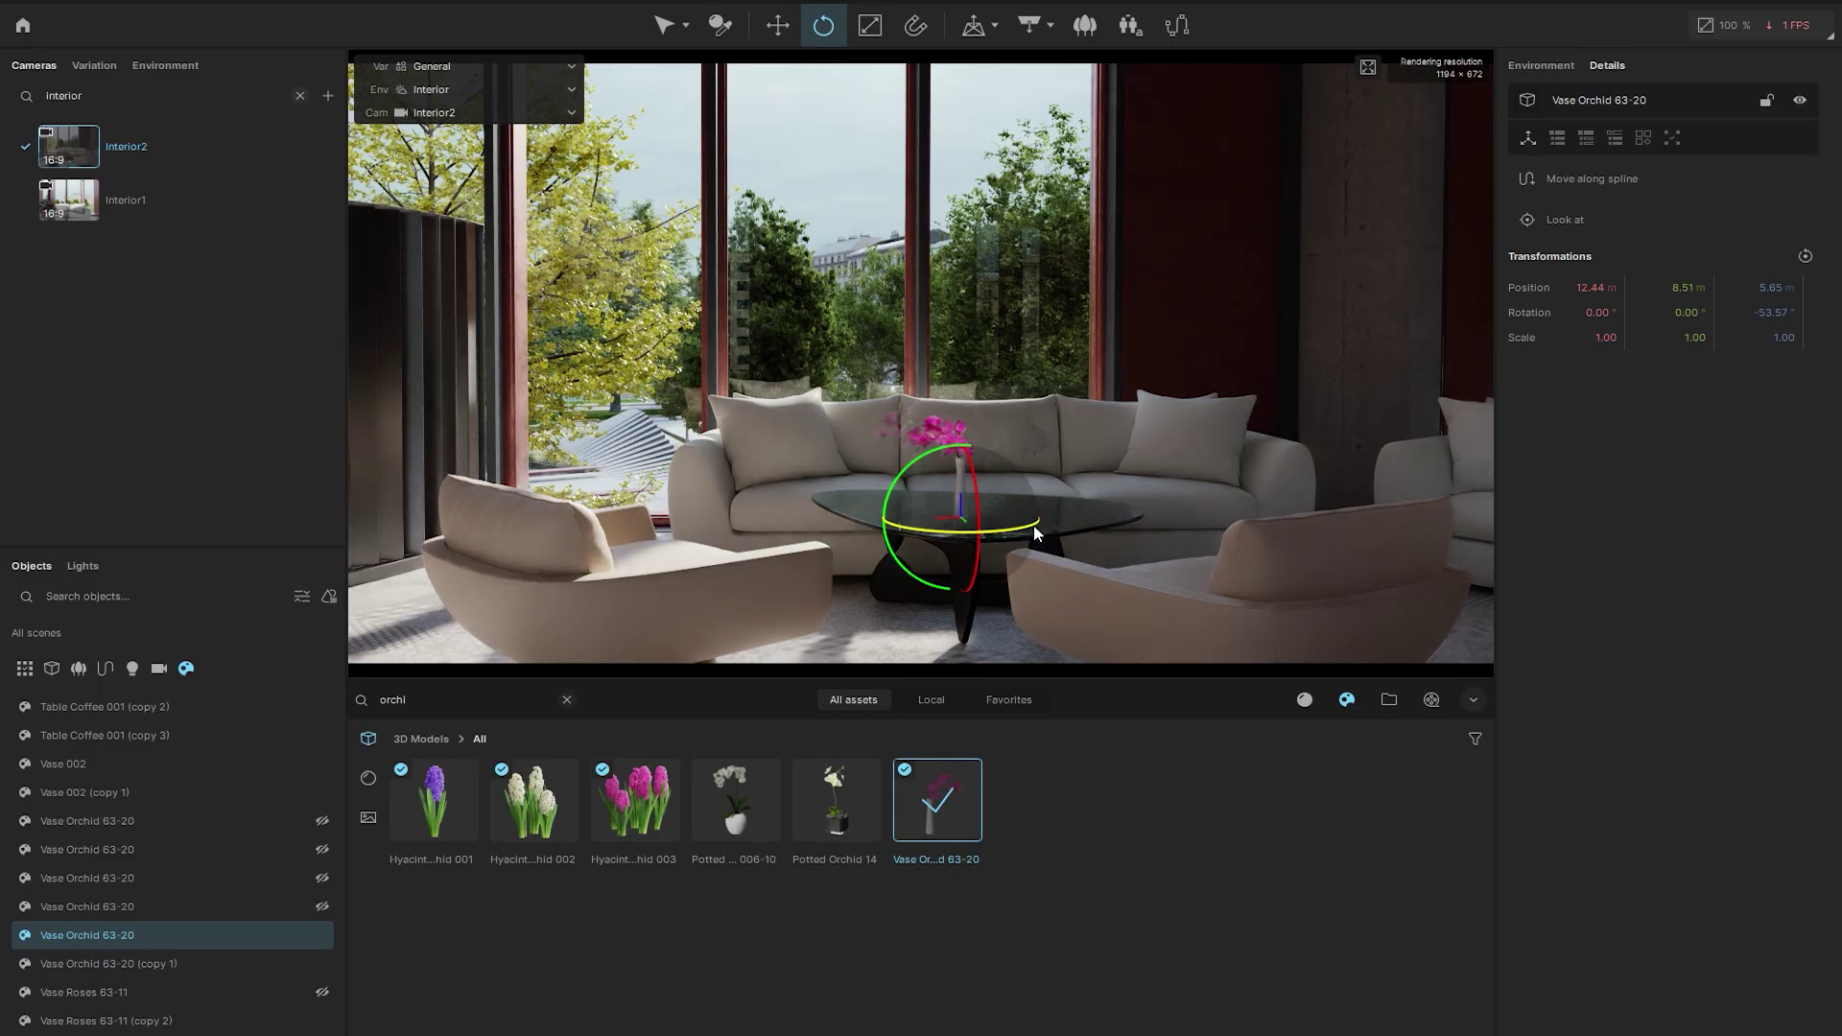
{"action": "key", "text": "q"}
{"action": "left_click", "coordinate": [1056, 342]}
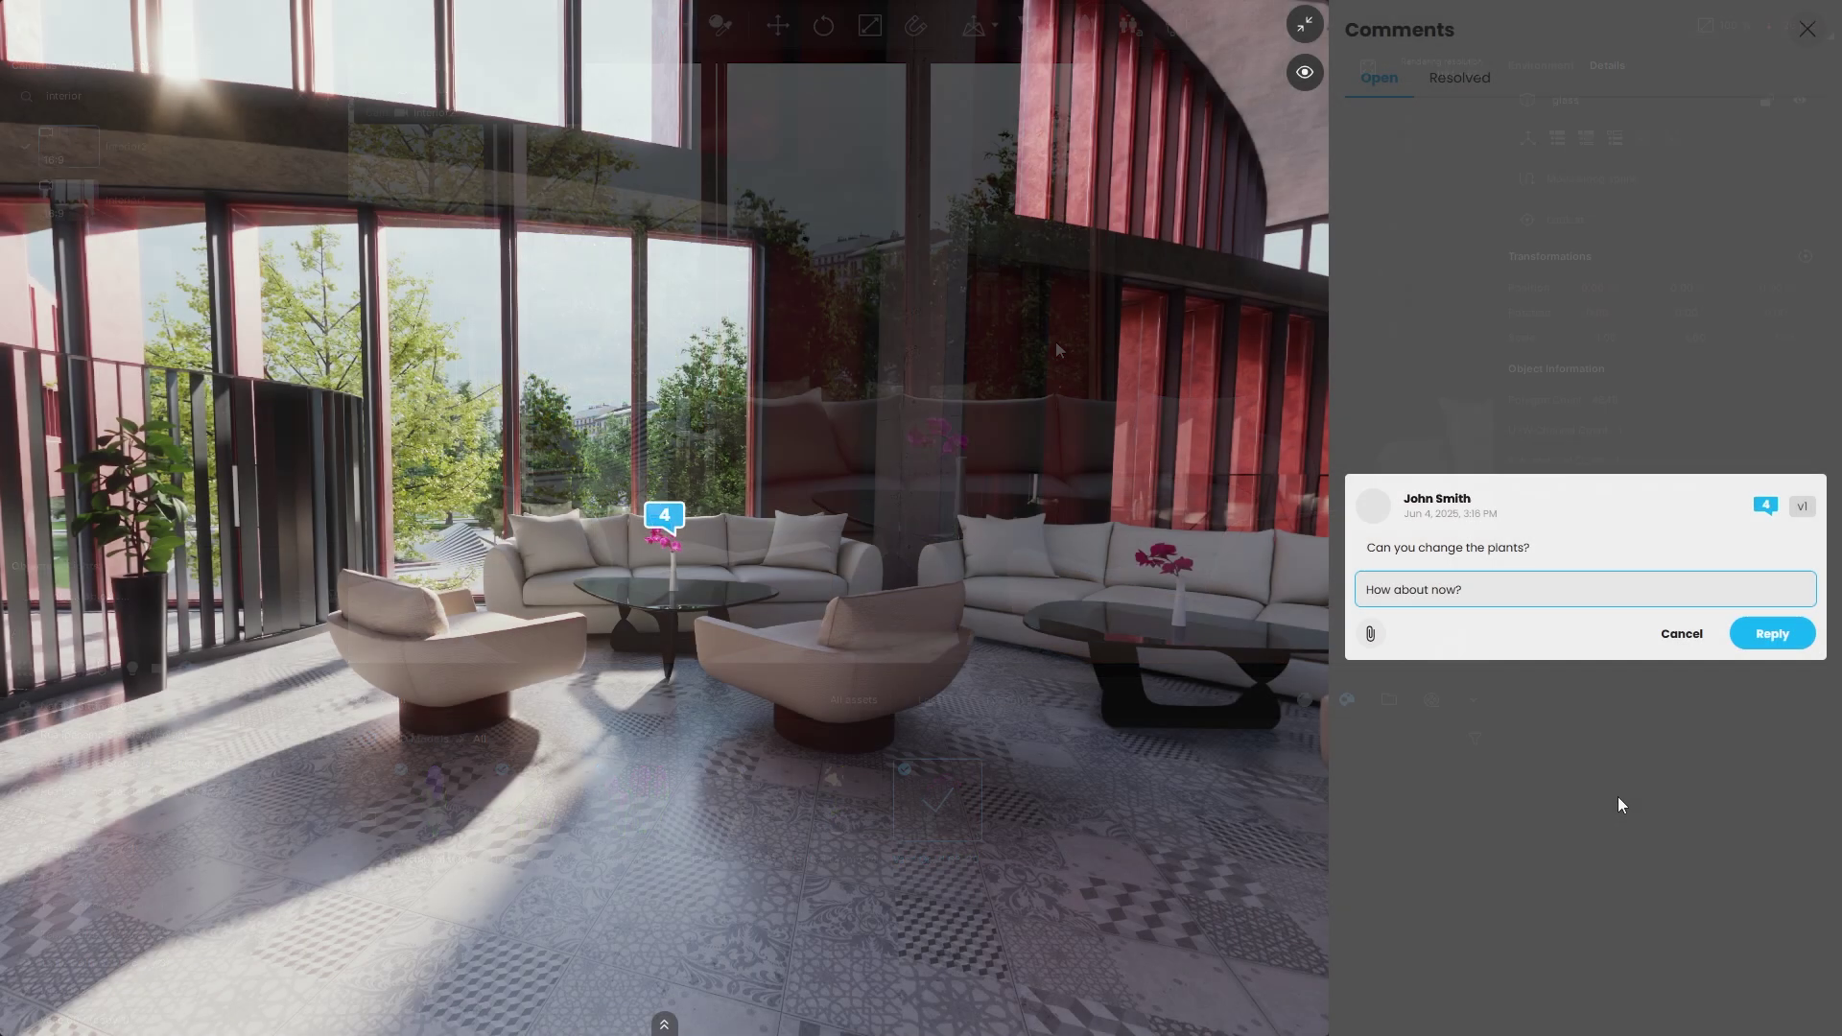
{"action": "left_click", "coordinate": [1755, 652]}
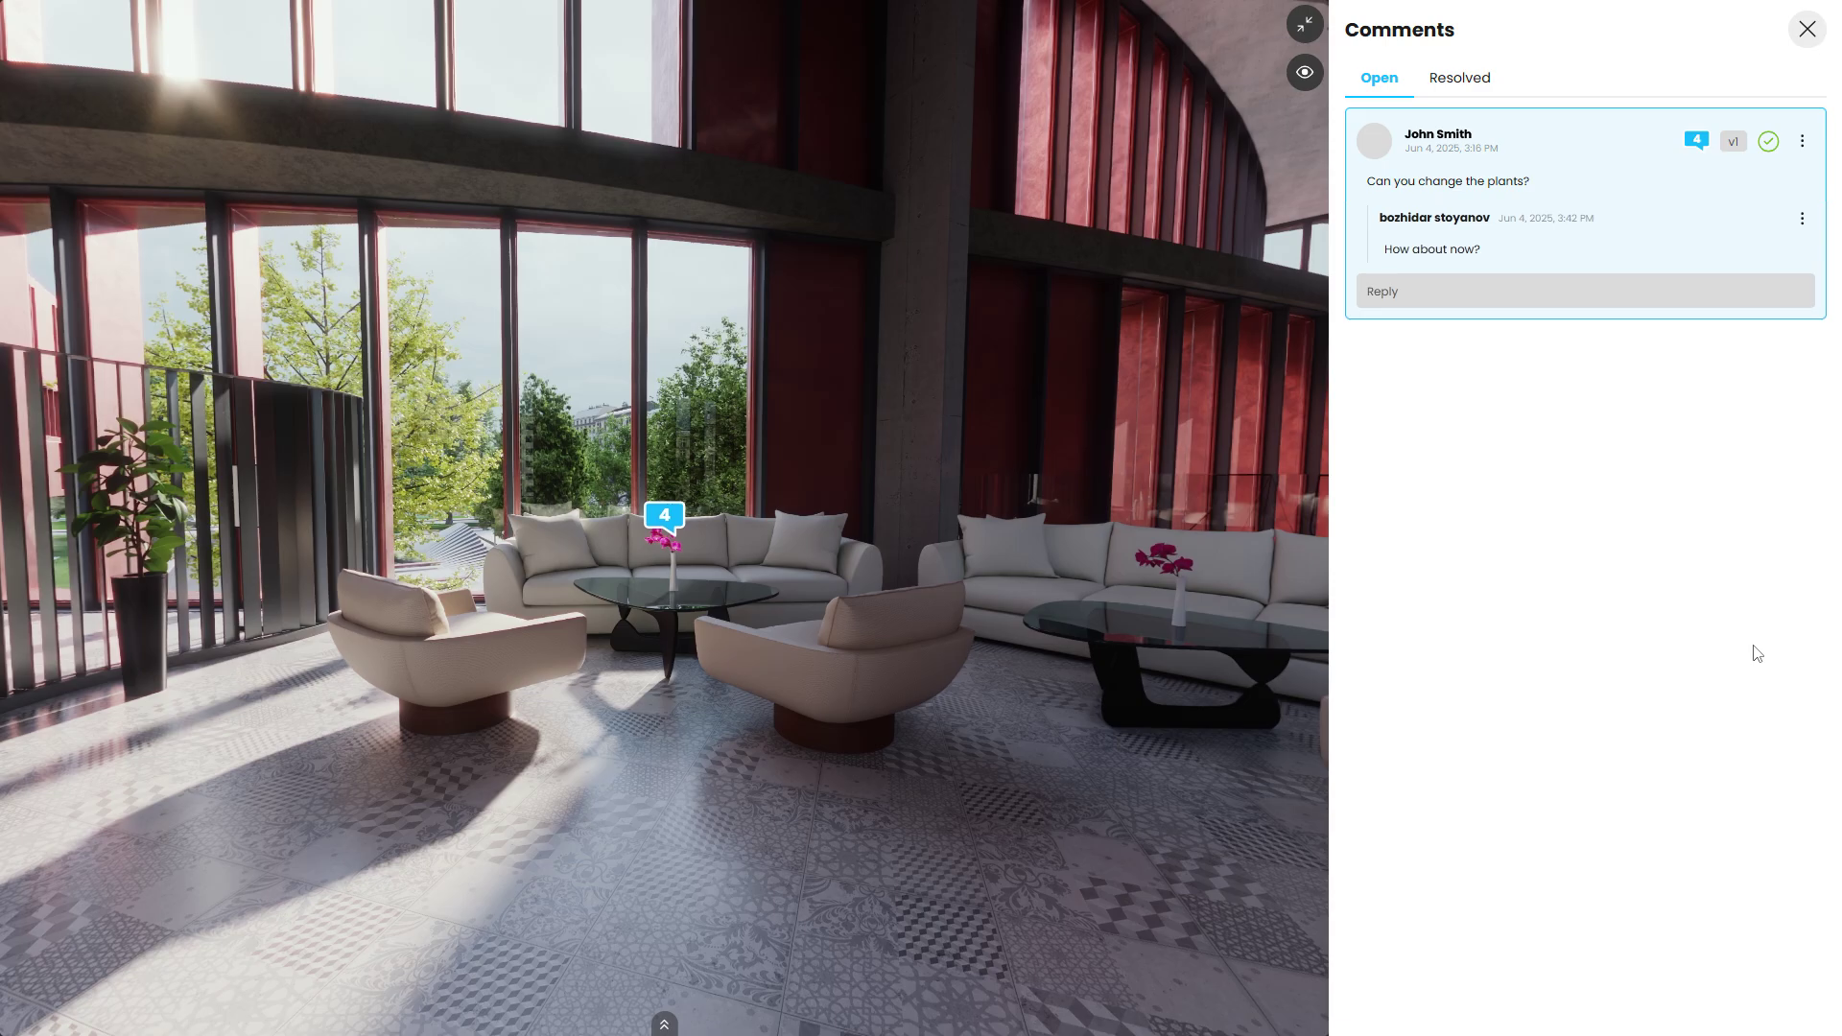